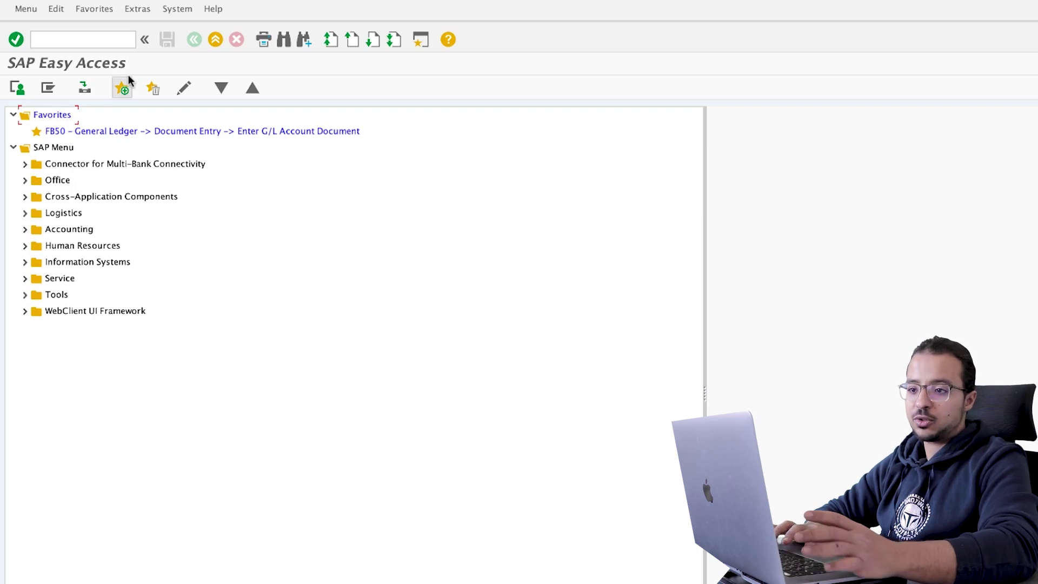
# Start a standard order in VA01 for the sold-to customer with 20 PC of material FG01
pyautogui.click(113, 40)
pyautogui.write('VA01')
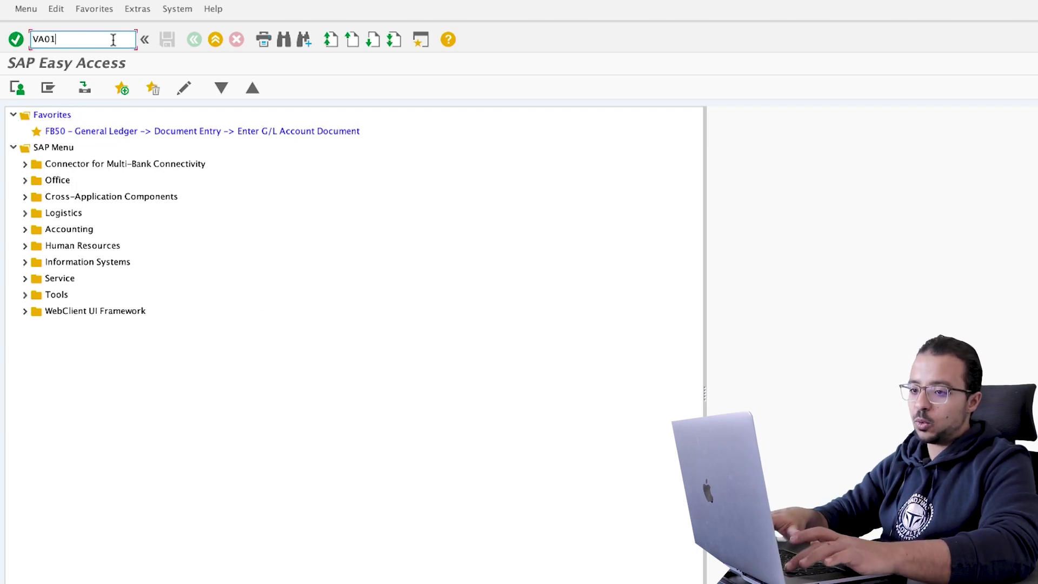
pyautogui.press('Return')
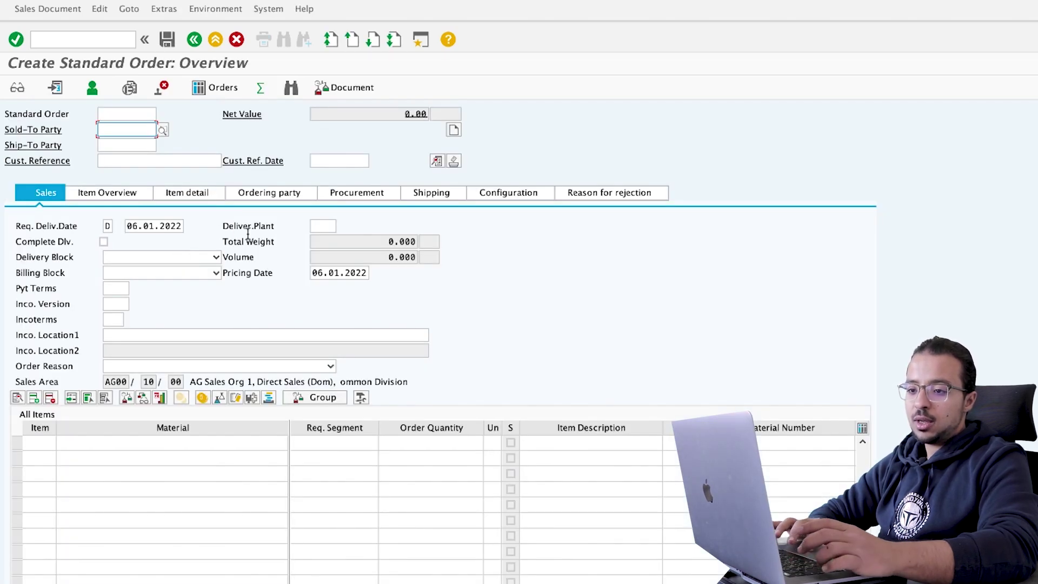
pyautogui.write('AGC01')
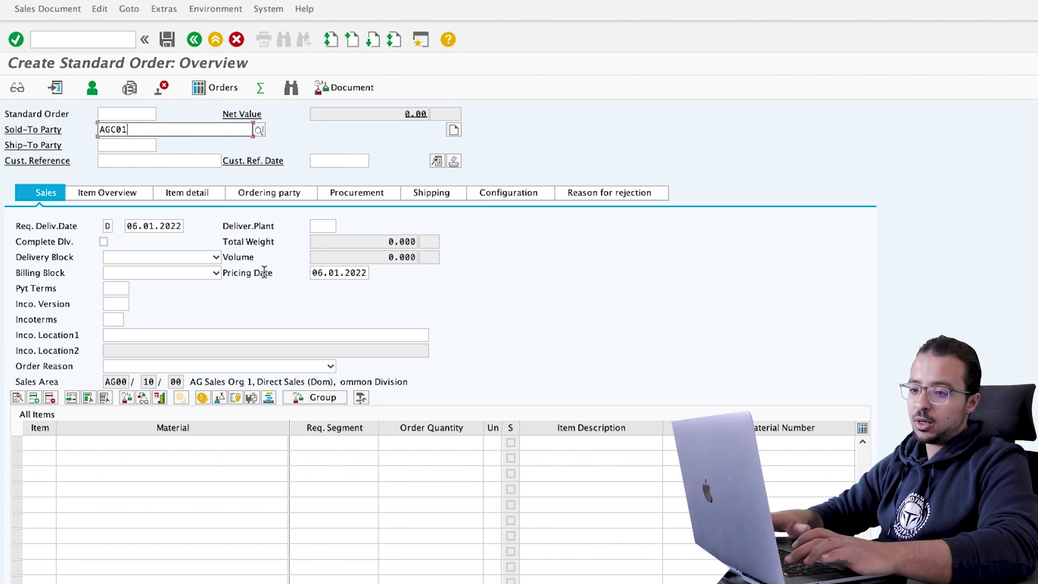
pyautogui.press('Return')
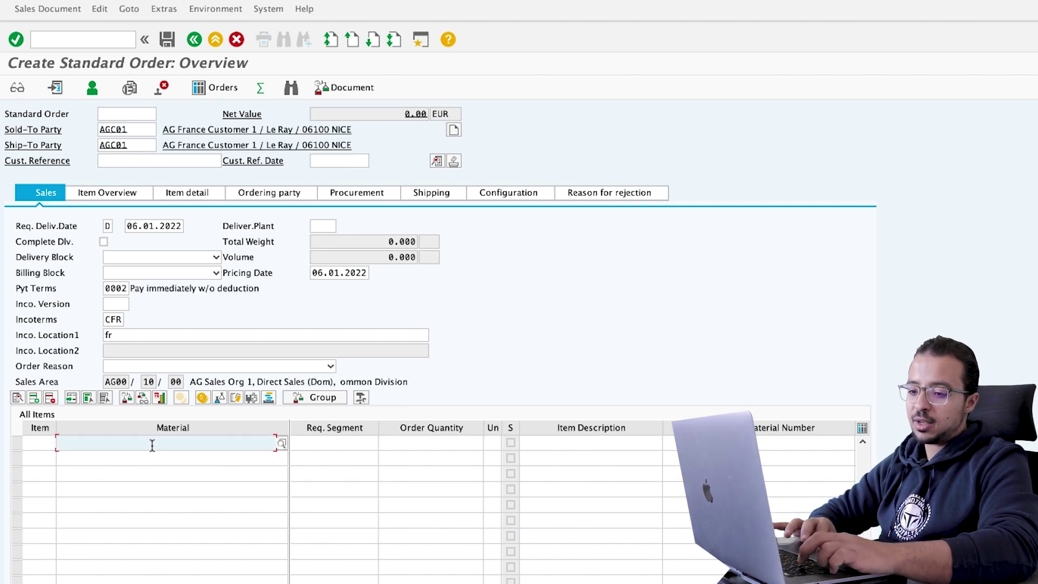
pyautogui.write('FG01')
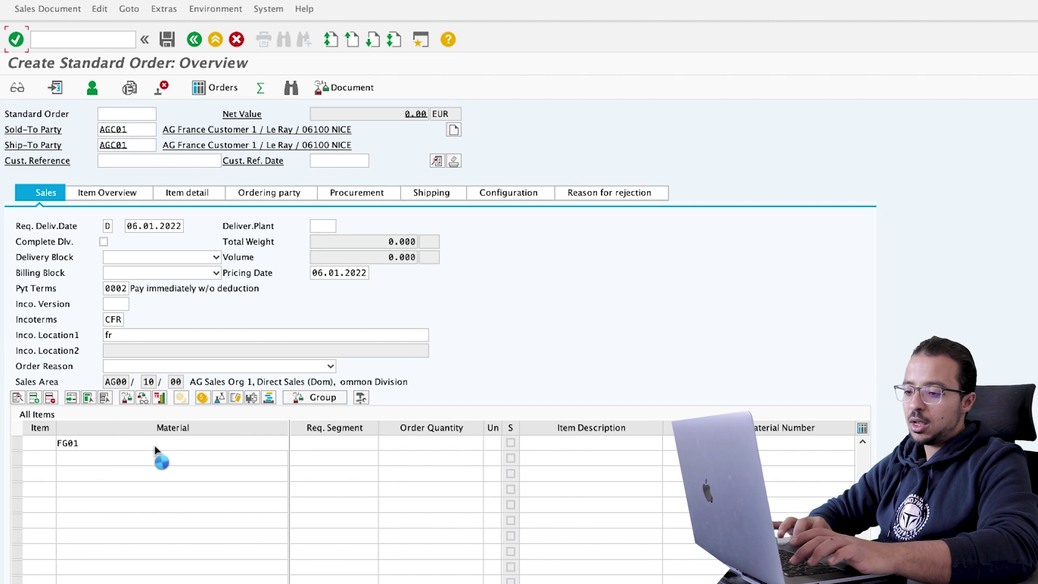
pyautogui.press('Return')
pyautogui.write('20')
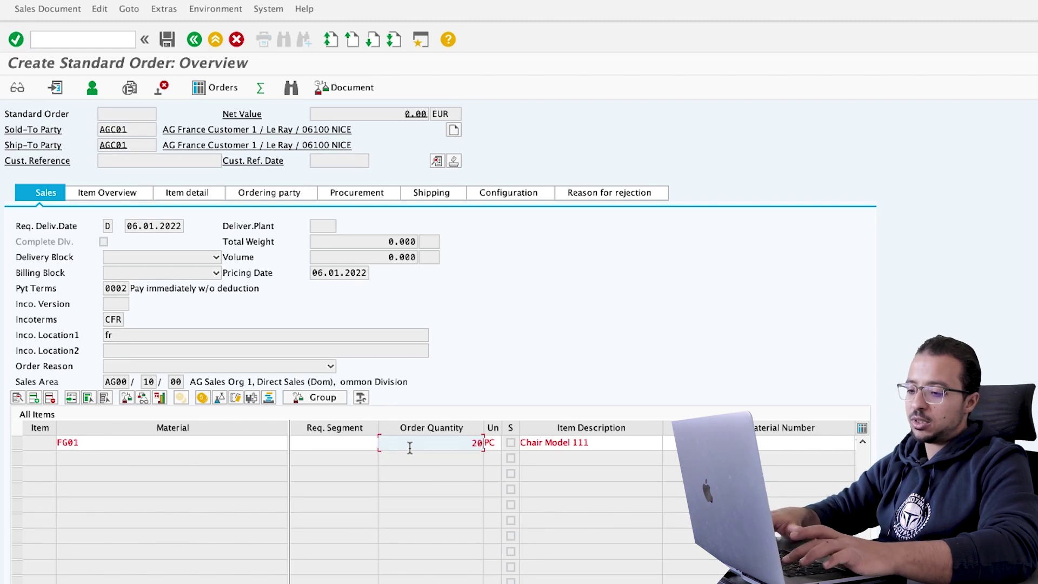
pyautogui.press('Return')
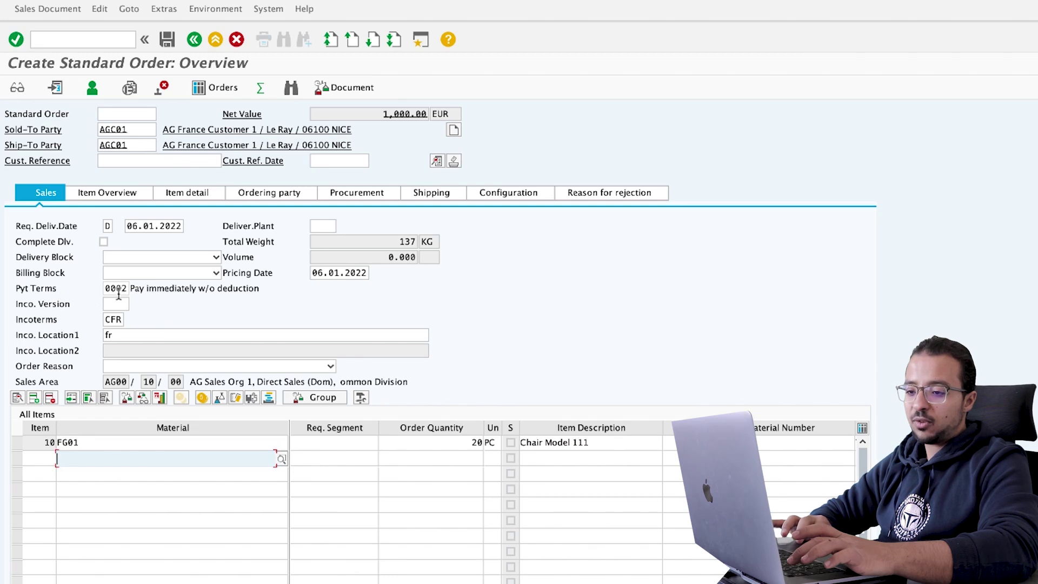
# Change payment terms to 0003 and review its 3%, 2% and 30-day net terms
pyautogui.moveTo(120, 288); pyautogui.dragTo(144, 289)
pyautogui.write('3')
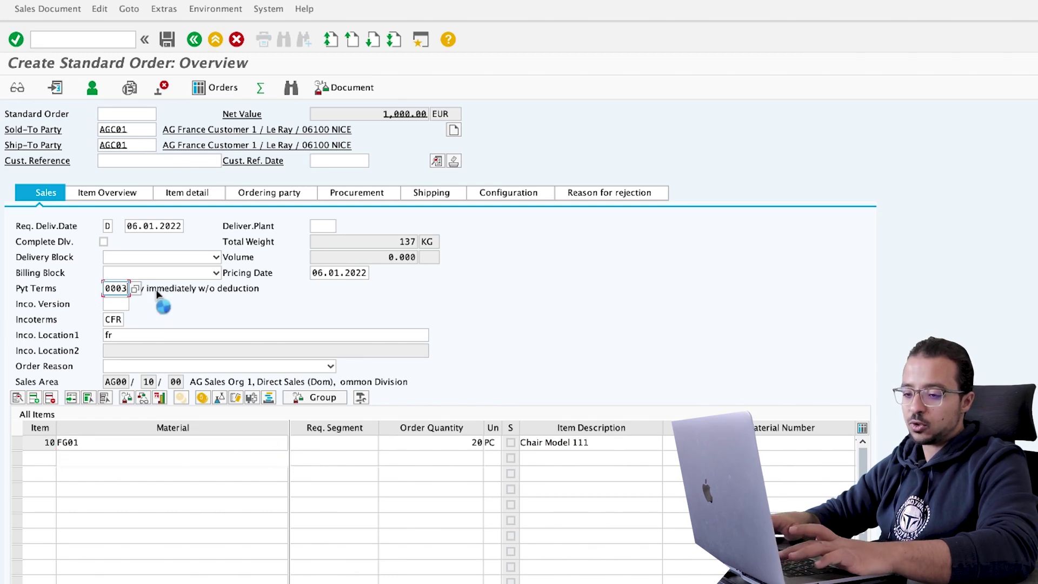
pyautogui.press('Return')
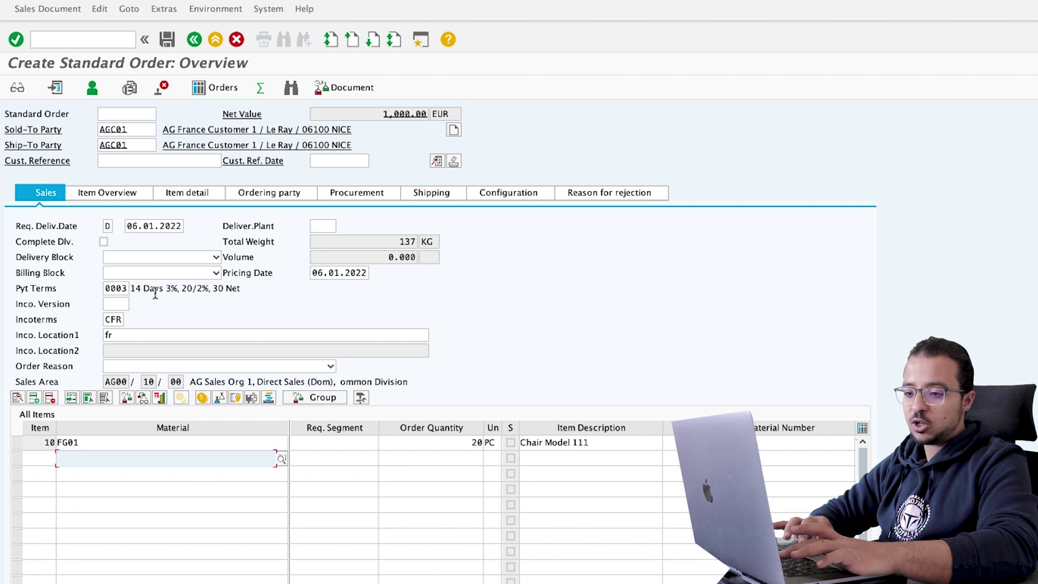
pyautogui.moveTo(165, 290); pyautogui.dragTo(176, 293)
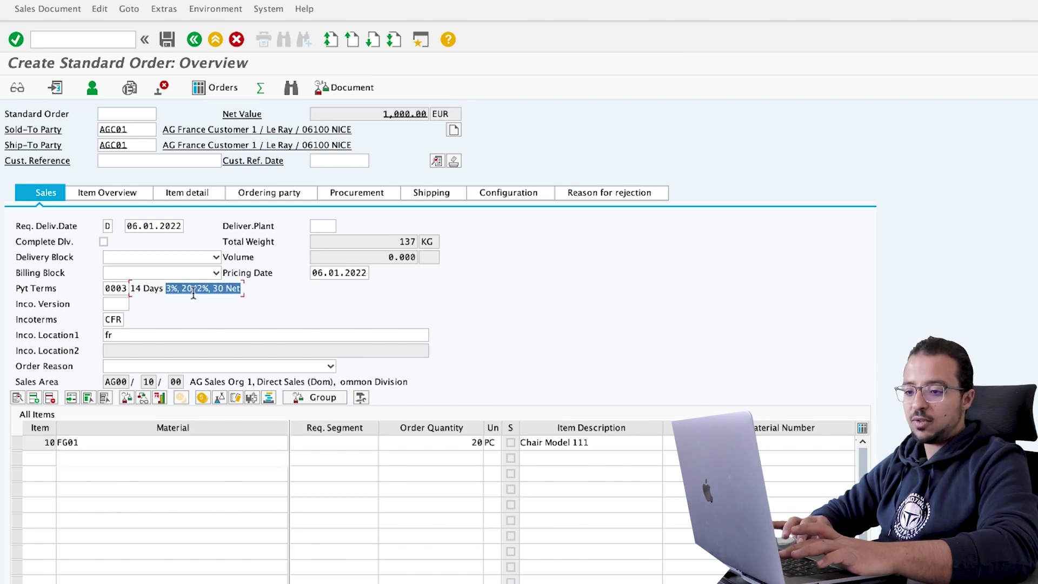
pyautogui.click(193, 290)
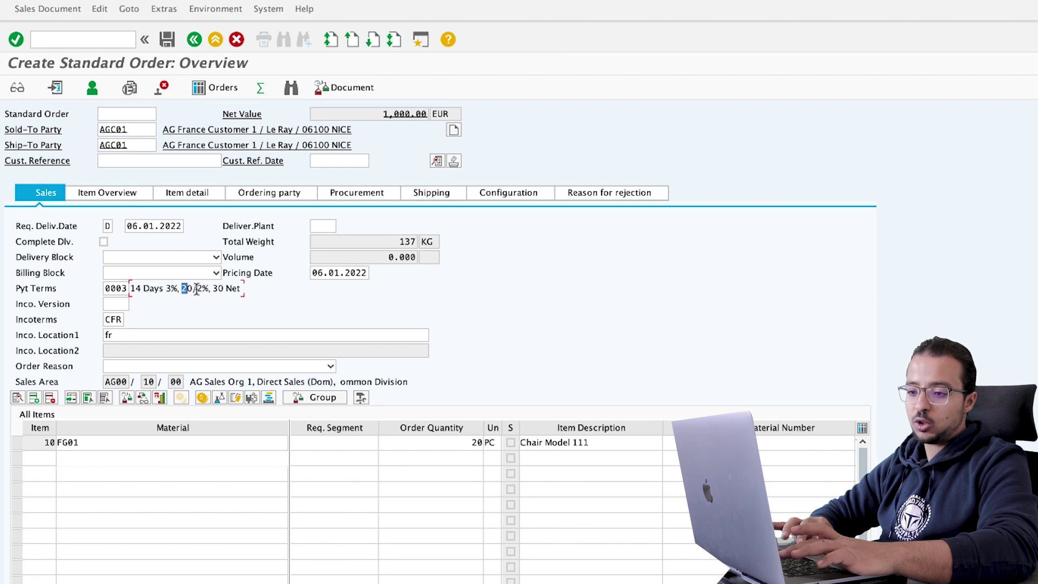
pyautogui.click(198, 289)
pyautogui.moveTo(213, 290); pyautogui.dragTo(221, 290)
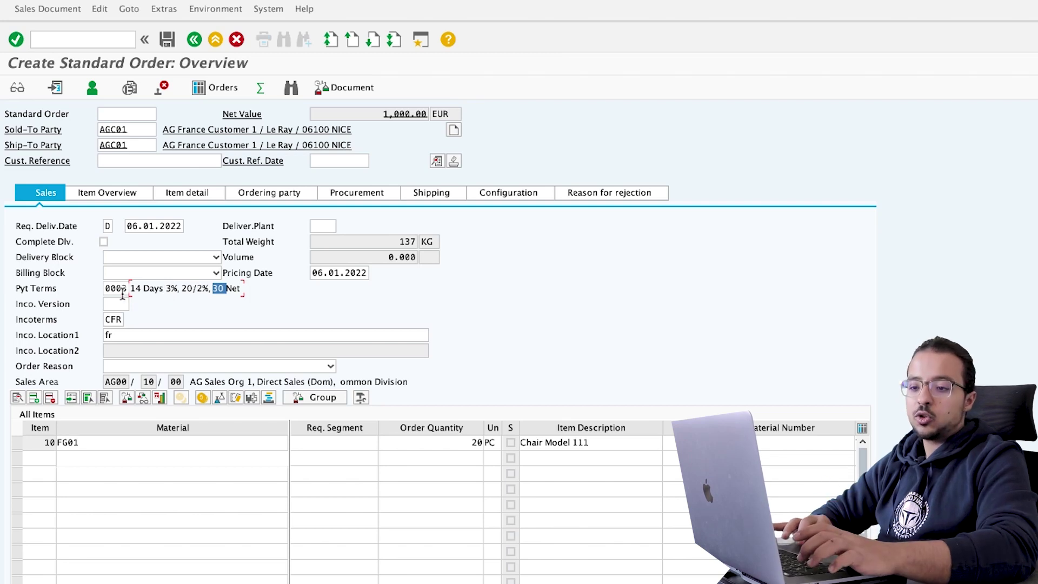
pyautogui.click(17, 443)
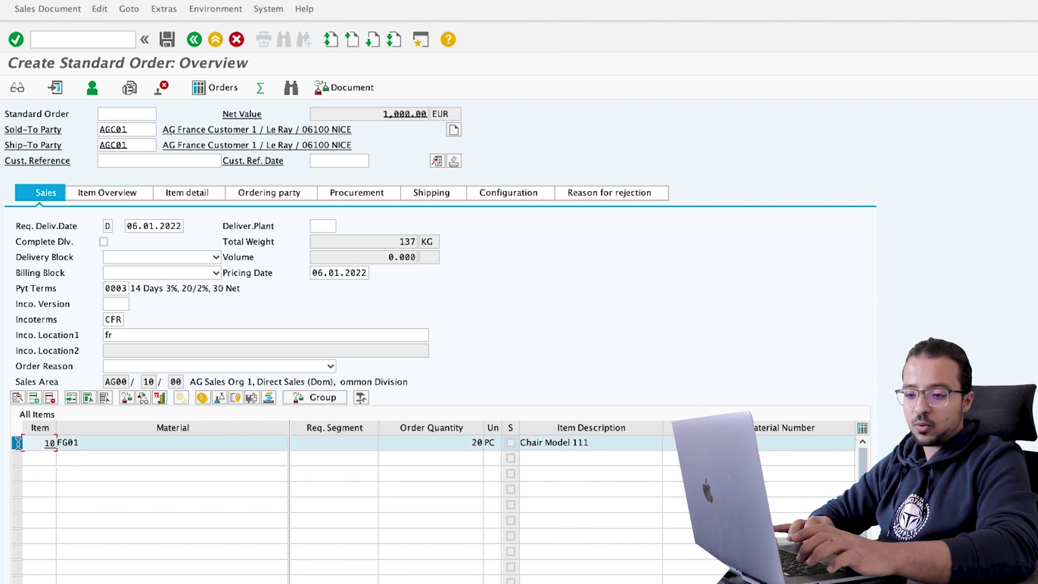
# Inspect item 10's SKT0 Cash Discount condition: 3%, 30.00 EUR, account key ERS
pyautogui.click(200, 397)
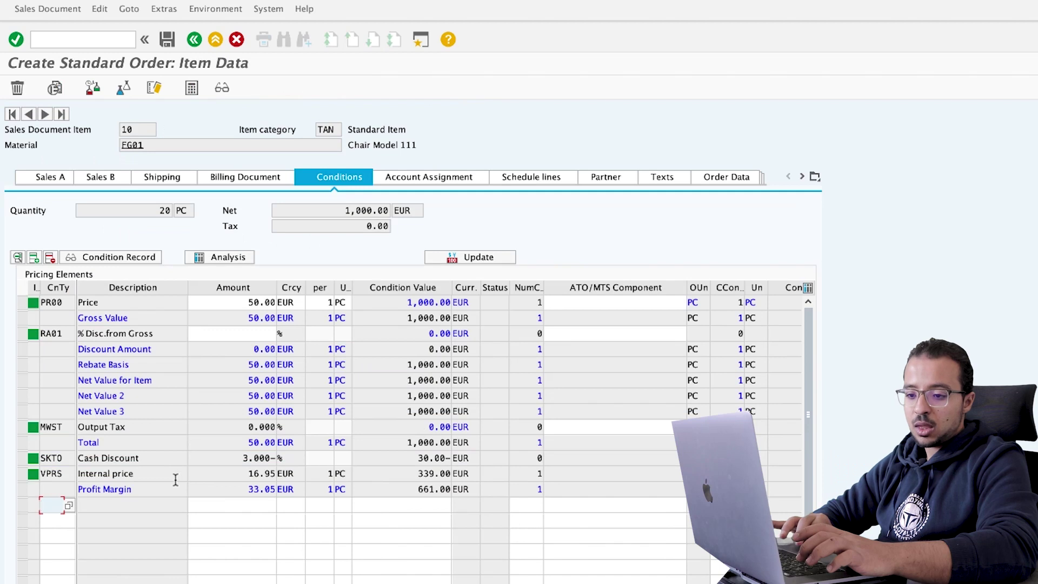
pyautogui.moveTo(146, 458); pyautogui.dragTo(22, 464)
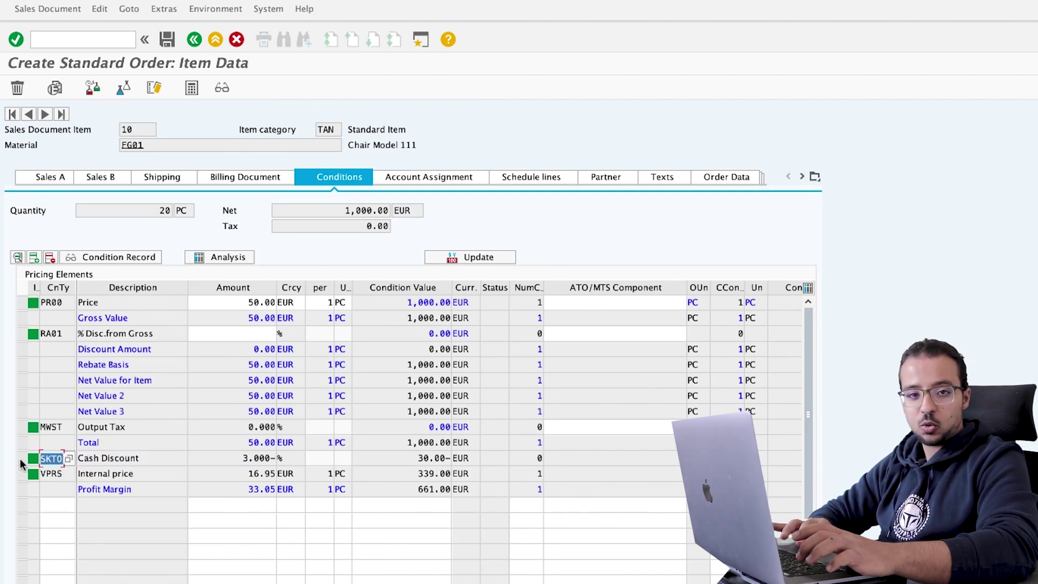
pyautogui.click(22, 459)
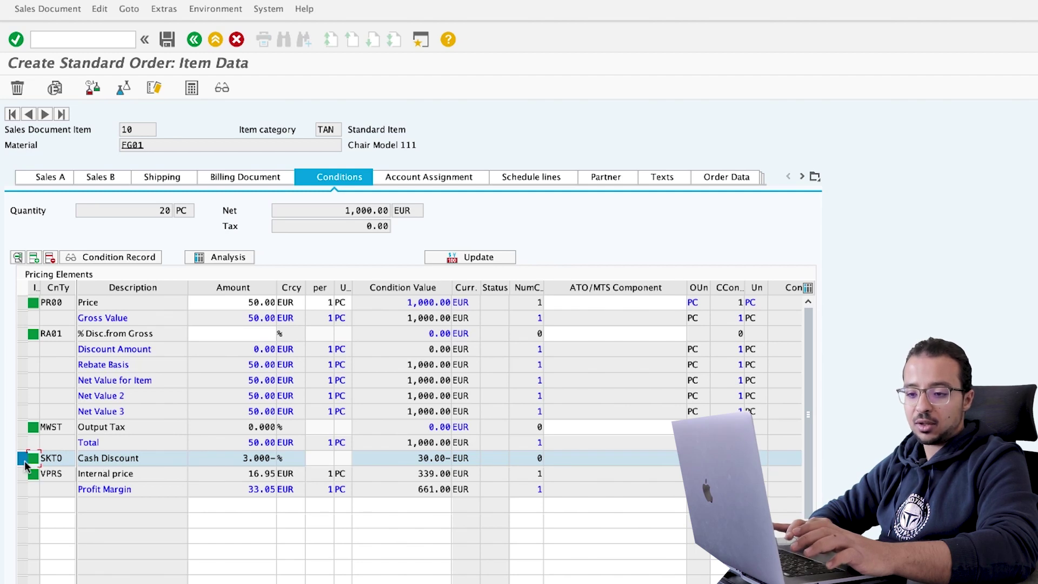
pyautogui.click(18, 257)
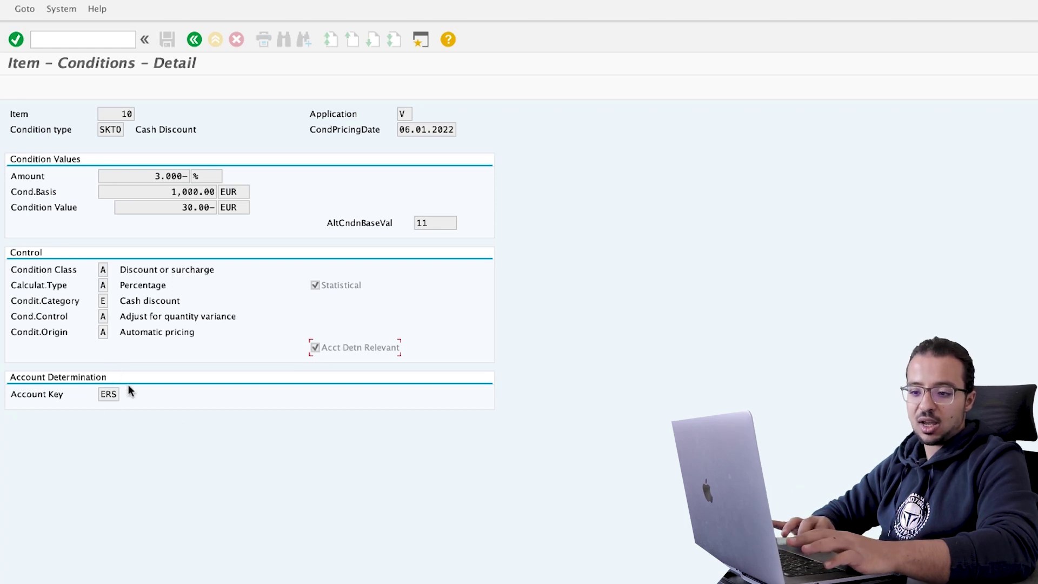
pyautogui.doubleClick(104, 394)
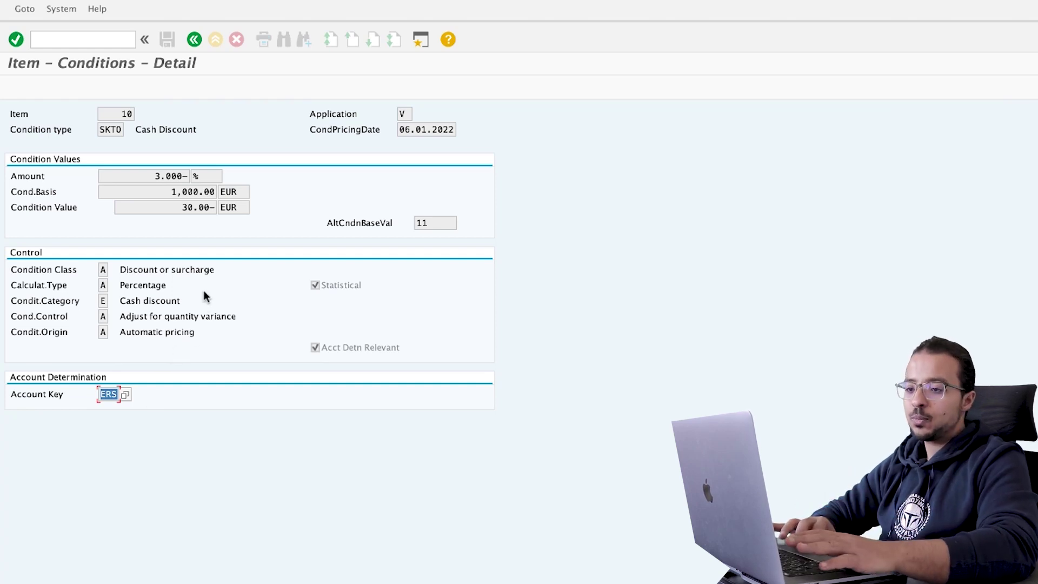
pyautogui.click(194, 39)
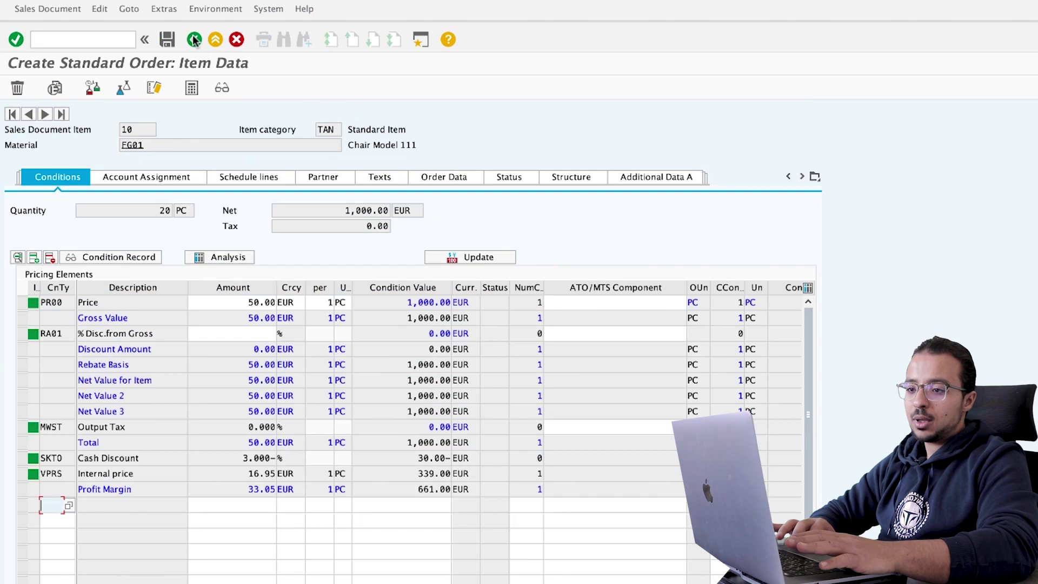
# Save the sales order and open the ACDOCA table display with /ose16n
pyautogui.click(168, 40)
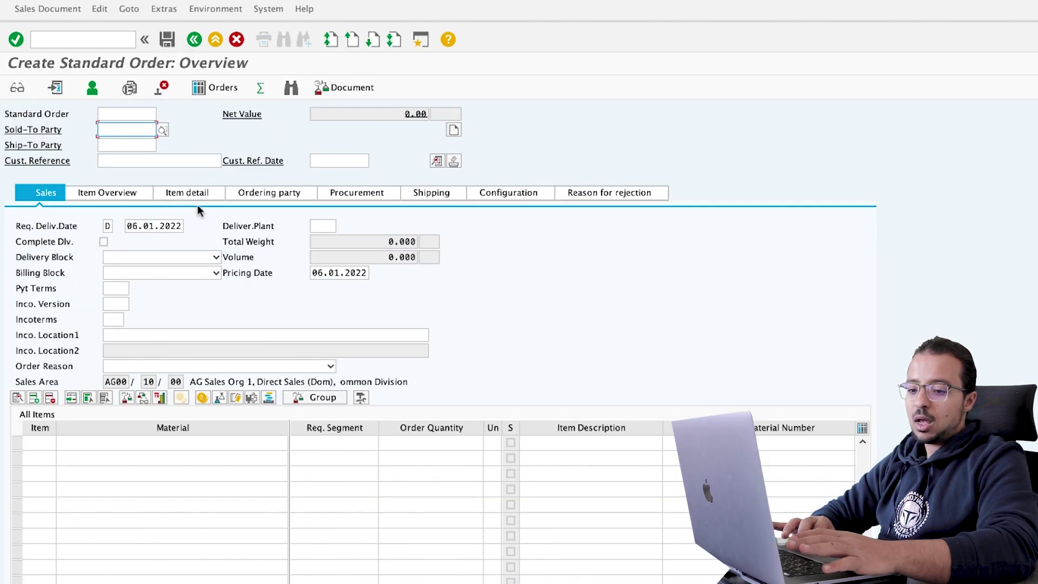
pyautogui.click(87, 39)
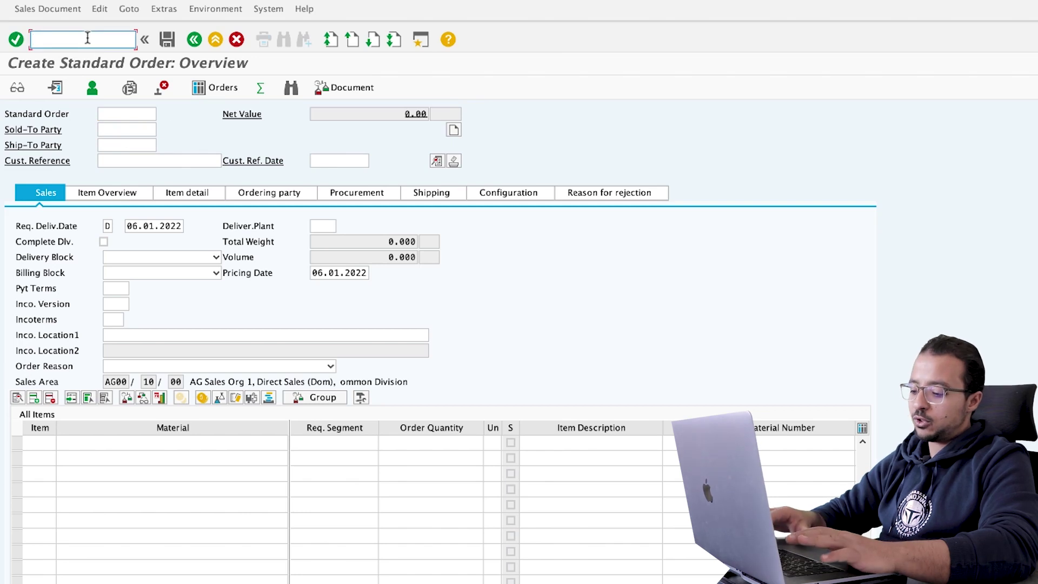
pyautogui.write('/')
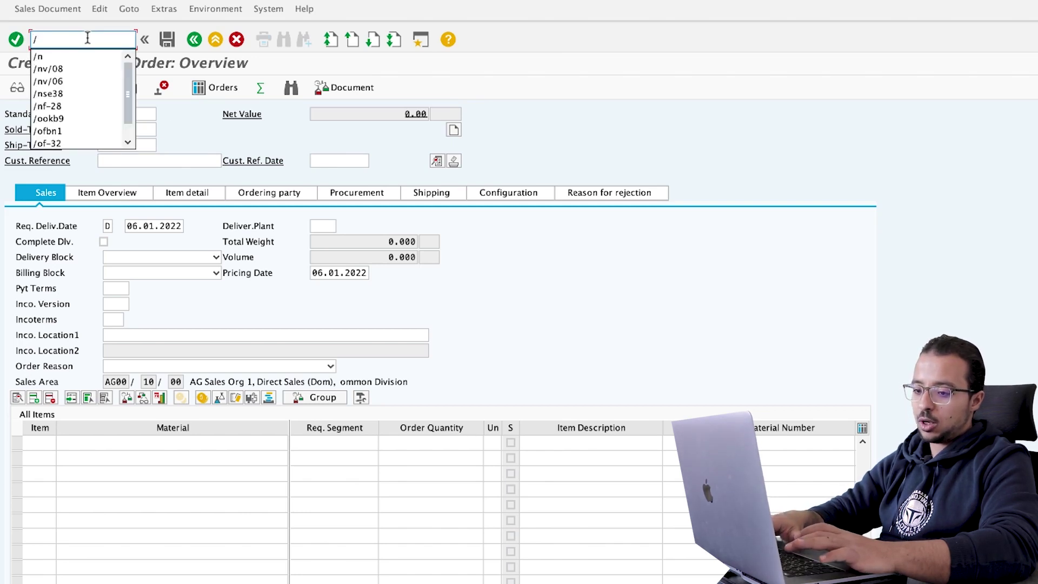
pyautogui.write('ose16n')
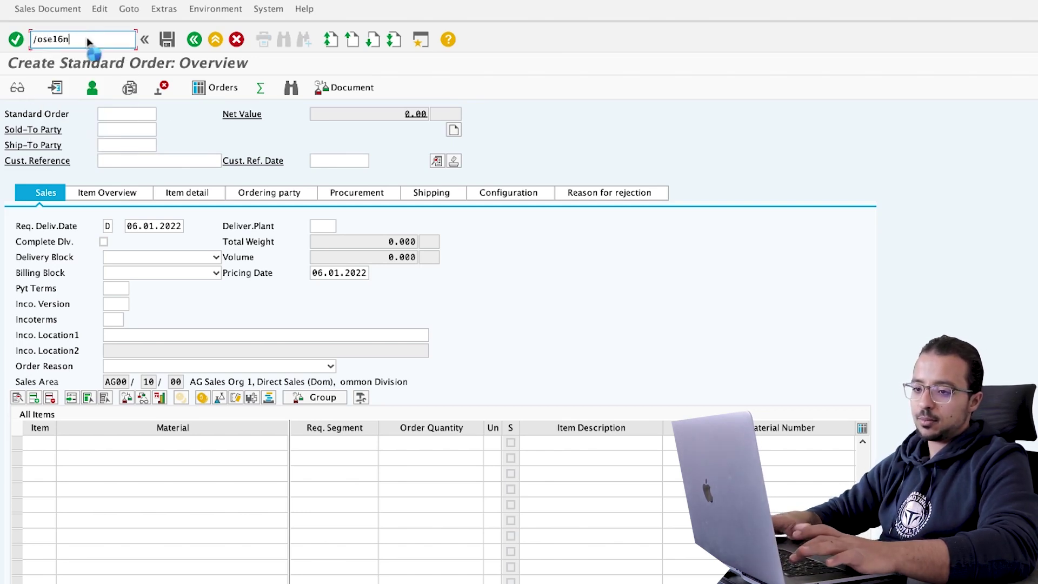
pyautogui.press('Return')
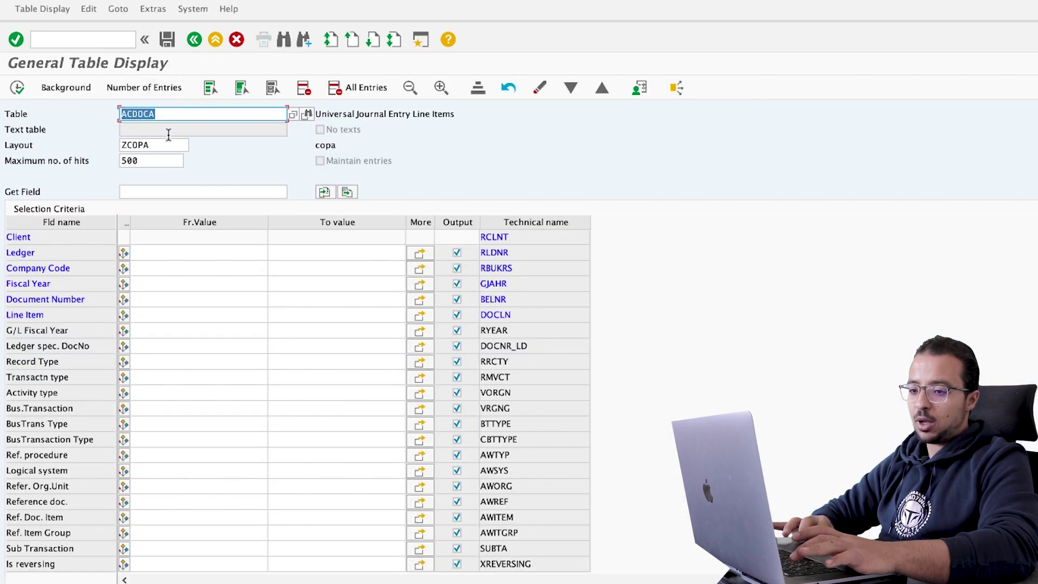
# Restrict the Ledger selection to the two values 0L and EL
pyautogui.click(162, 252)
pyautogui.click(419, 253)
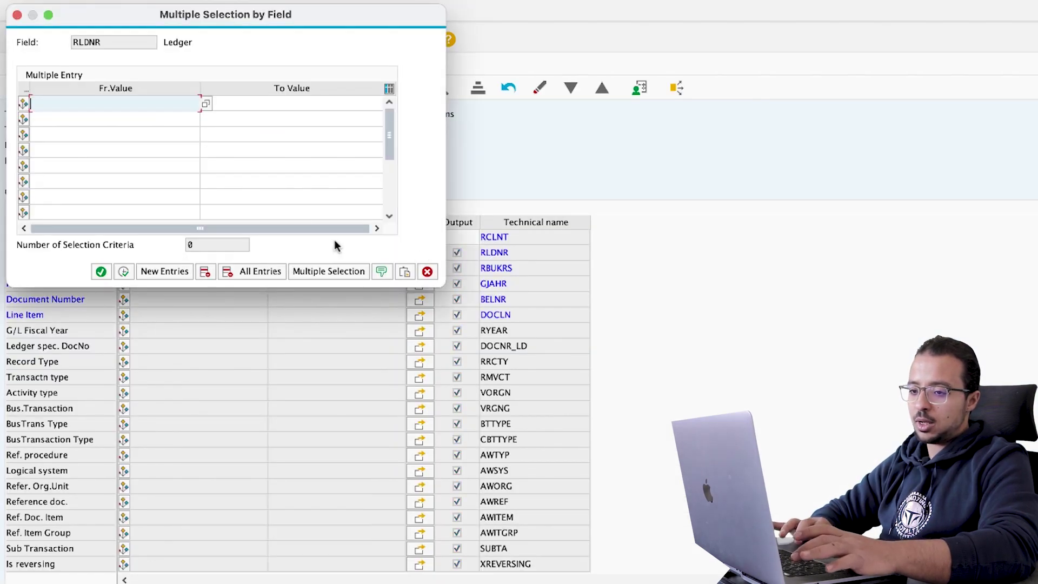
pyautogui.click(153, 116)
pyautogui.click(151, 104)
pyautogui.write('0l')
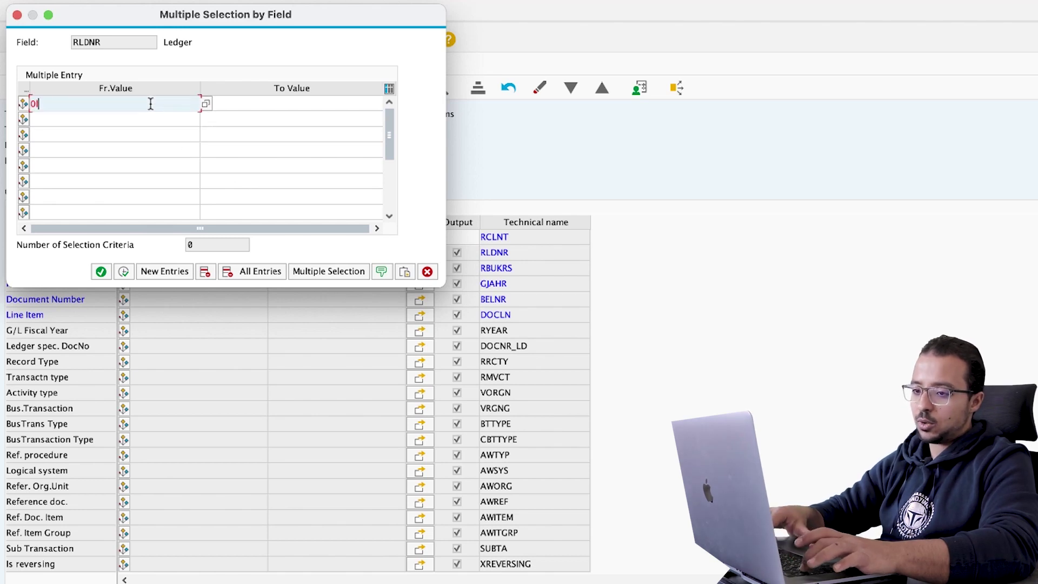
pyautogui.press('Tab')
pyautogui.click(67, 103)
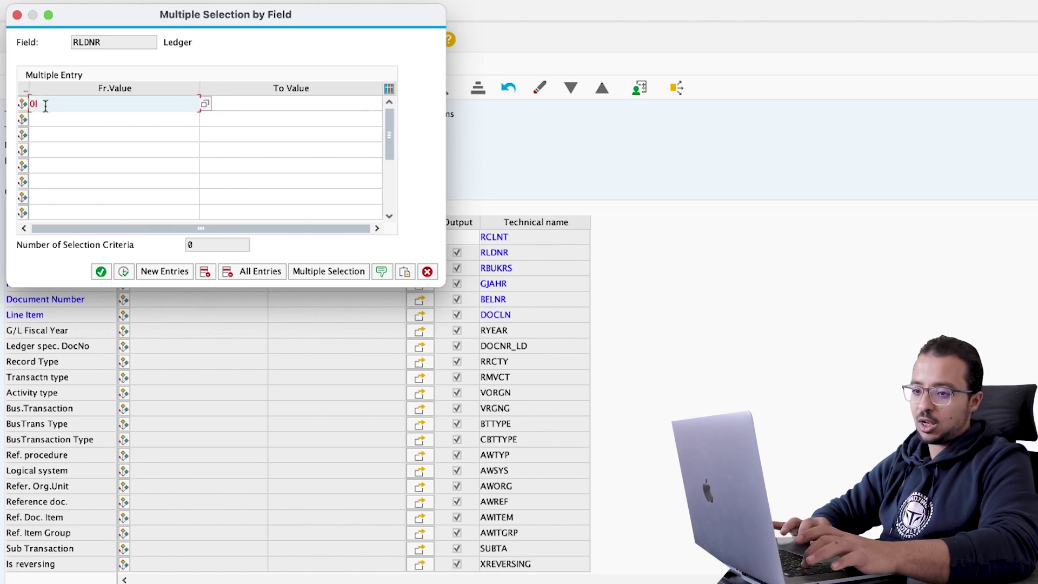
pyautogui.click(50, 120)
pyautogui.write('el')
pyautogui.press('Return')
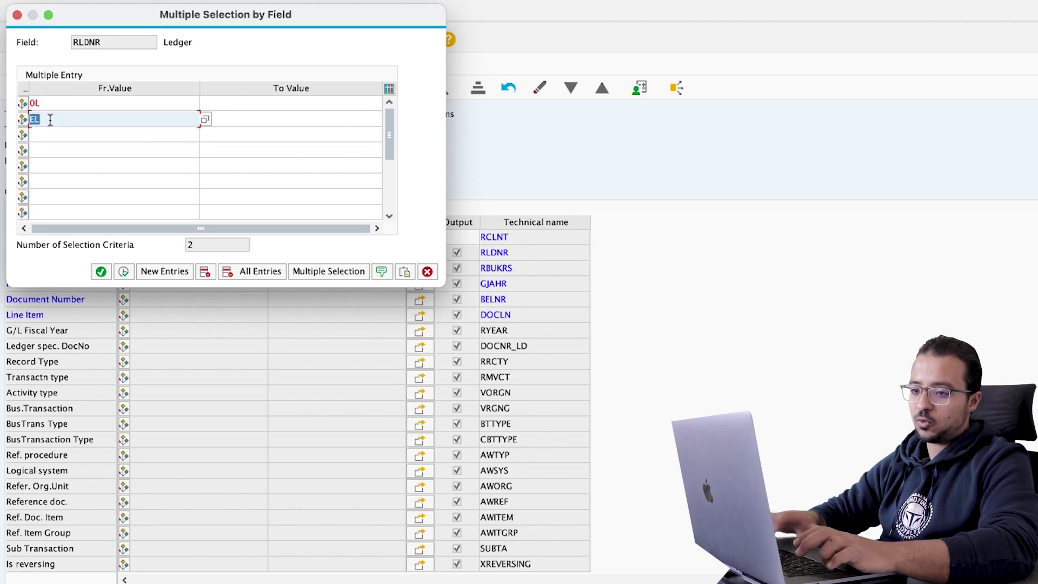
pyautogui.click(108, 270)
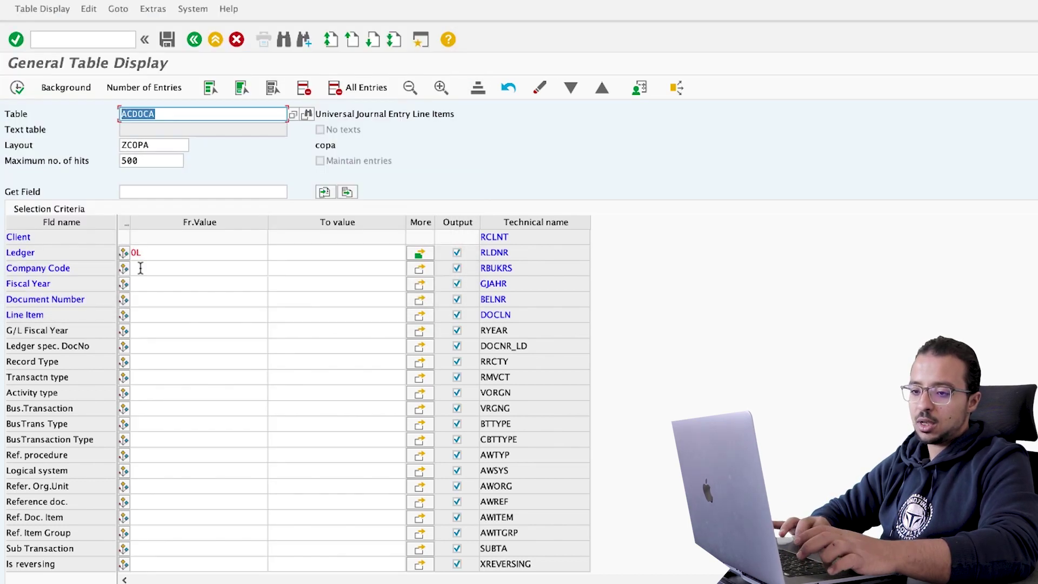
# Set company code AG01 and fiscal year 2022, then execute the ACDOCA search
pyautogui.click(191, 264)
pyautogui.write('ag01')
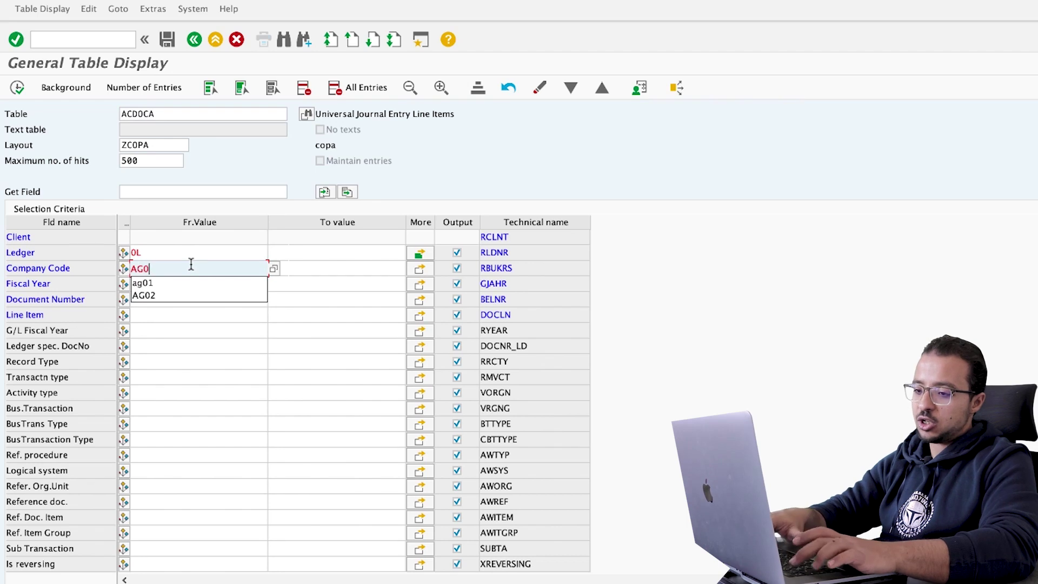
pyautogui.press('Return')
pyautogui.click(184, 282)
pyautogui.write('2022')
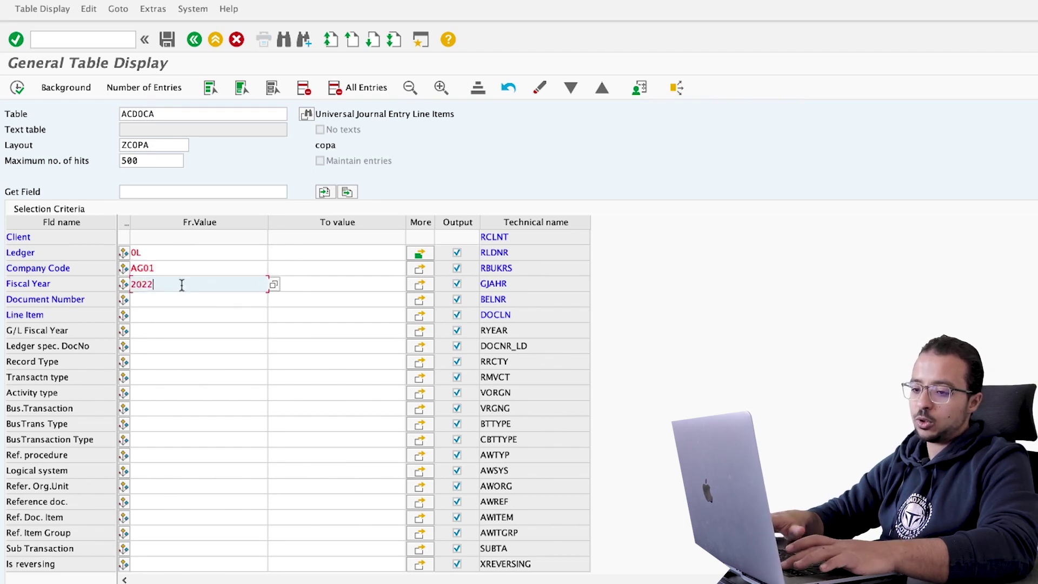
pyautogui.press('Return')
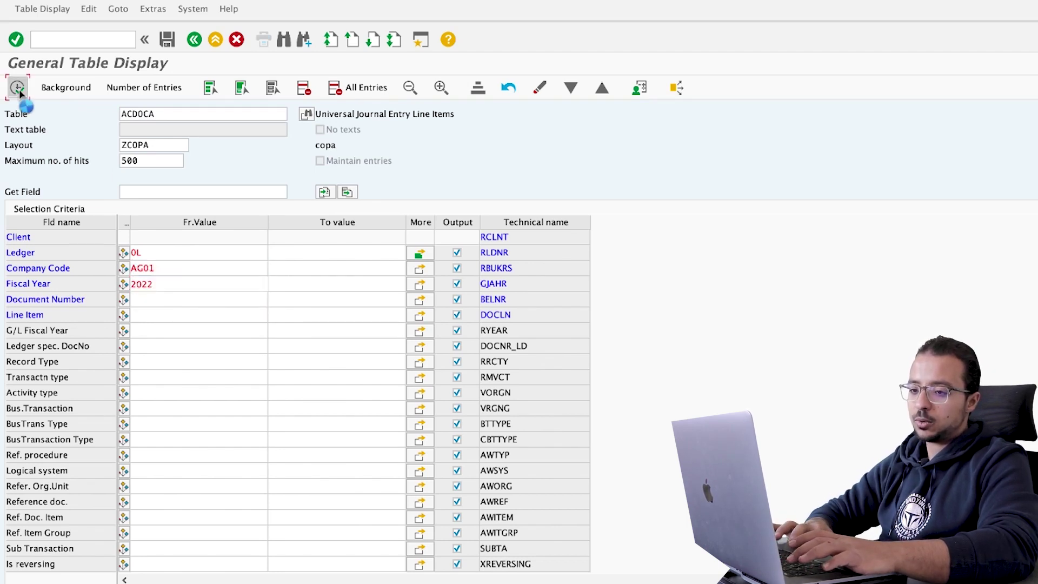
pyautogui.click(17, 87)
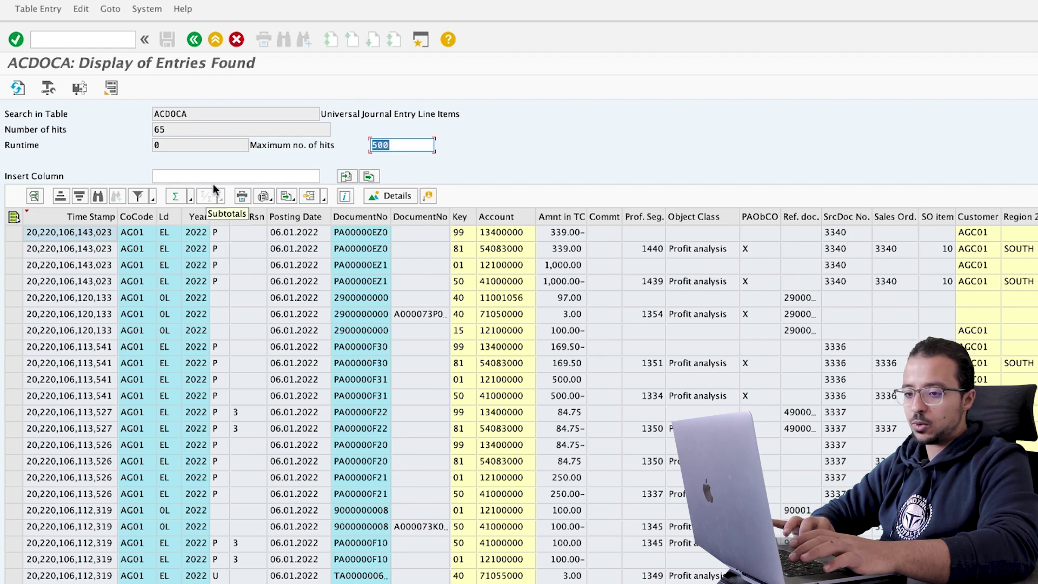
# Select the first lines of the 65-hit ACDOCA result list
pyautogui.moveTo(19, 227); pyautogui.dragTo(18, 281)
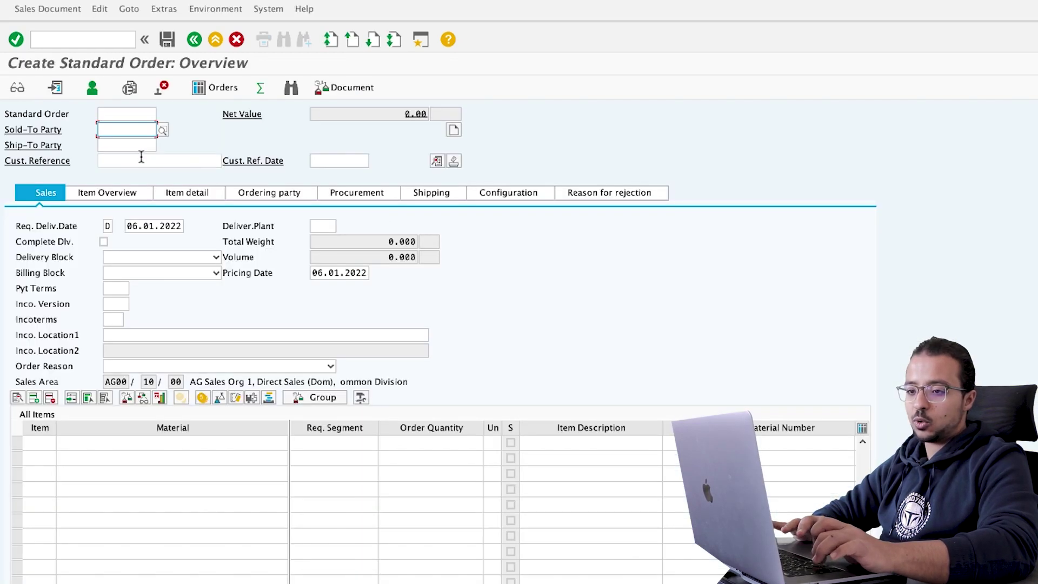
# Create an outbound delivery for the sales order with /nvl01n
pyautogui.click(102, 39)
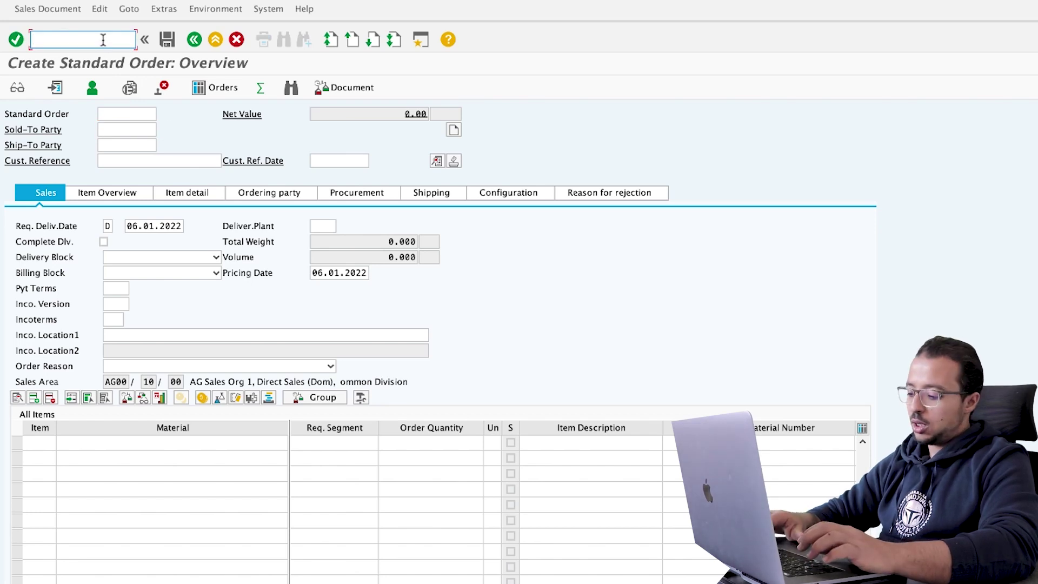
pyautogui.write('/nvl0')
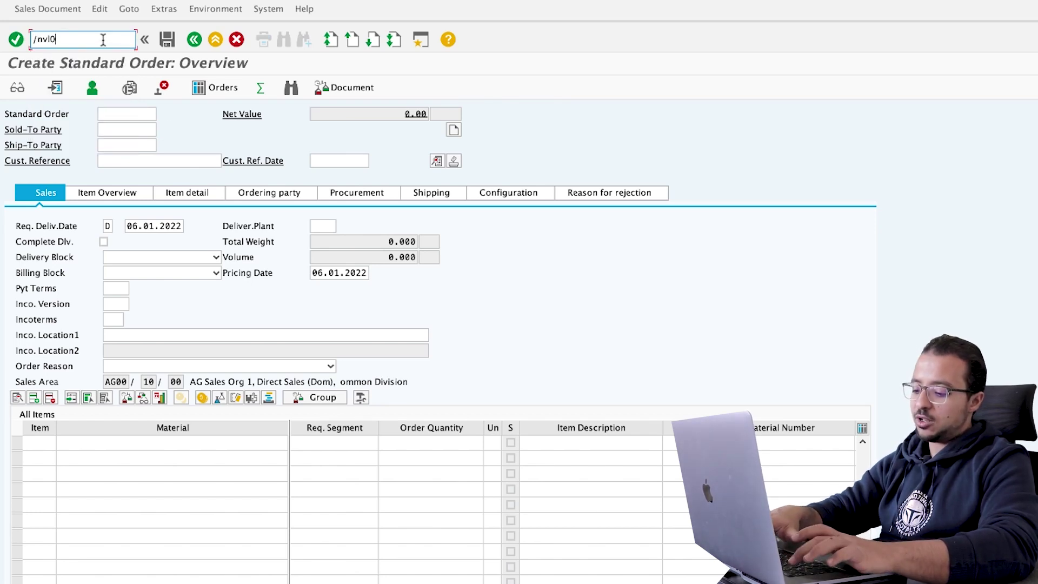
pyautogui.write('1n')
pyautogui.press('Return')
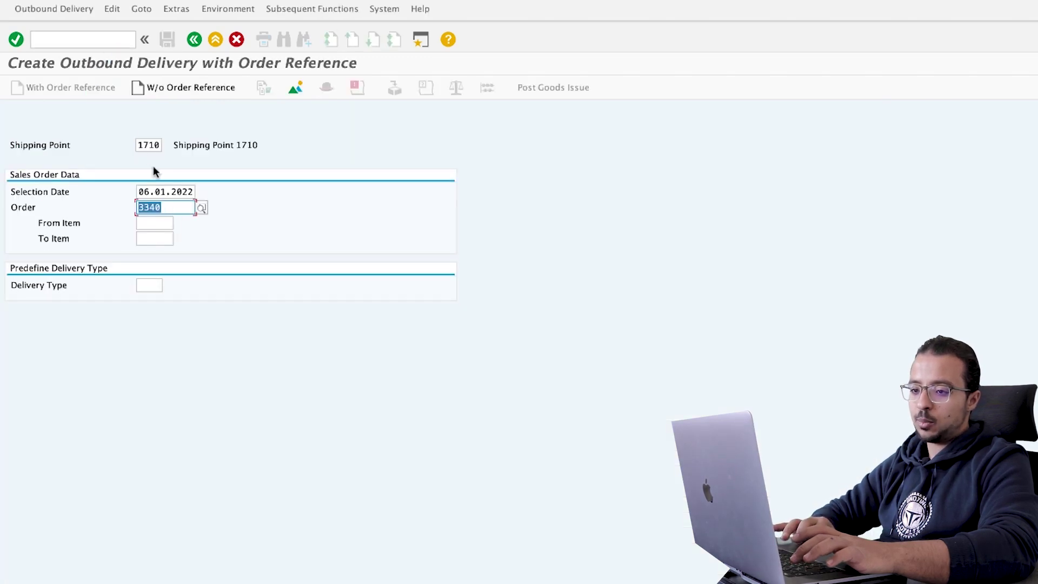
pyautogui.press('Return')
# Set storage location 171B and picked quantity 20, then post goods issue
pyautogui.click(332, 273)
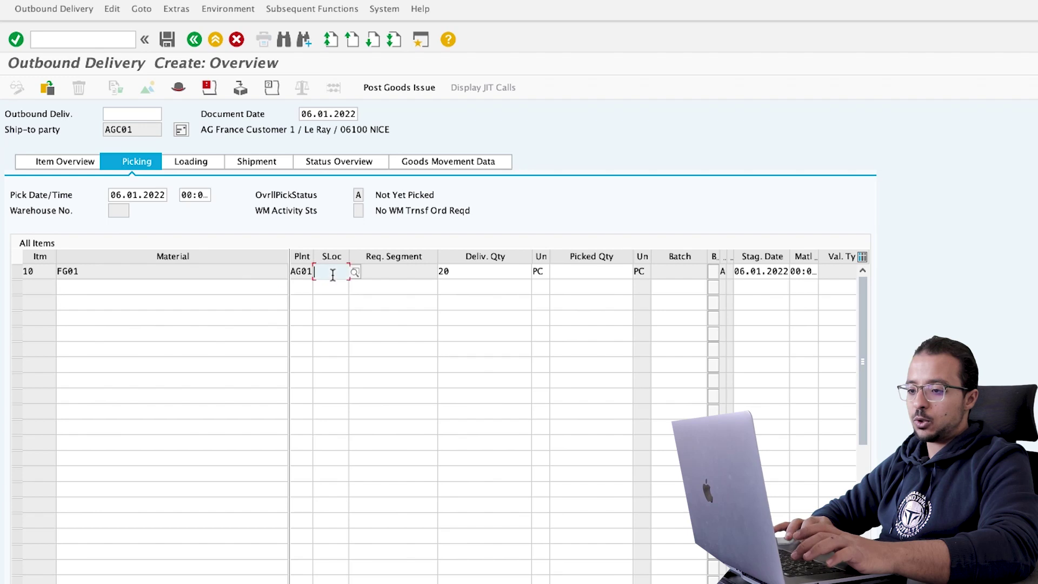
pyautogui.write('171')
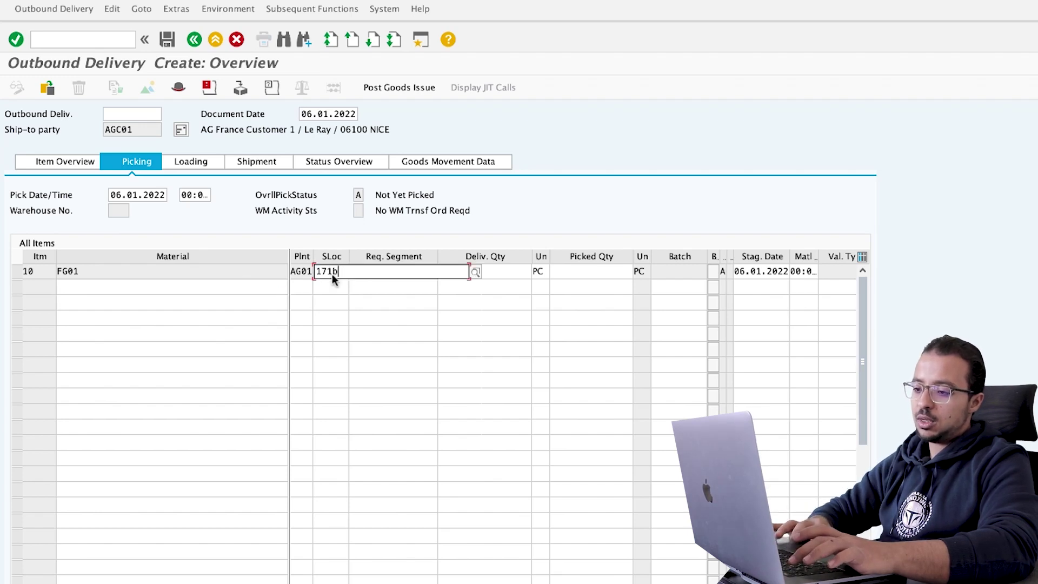
pyautogui.write('b')
pyautogui.press('Return')
pyautogui.click(588, 272)
pyautogui.write('20')
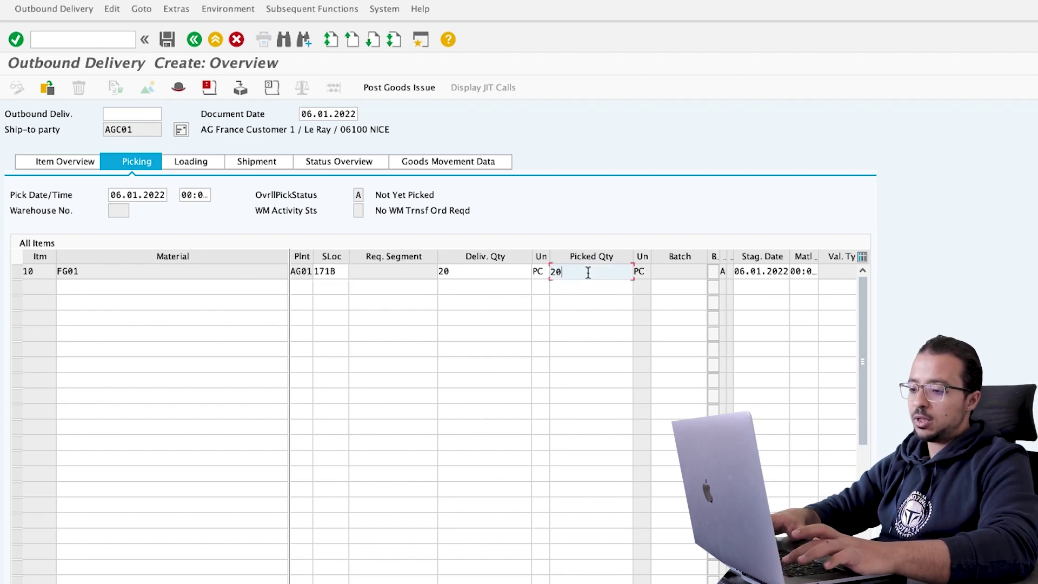
pyautogui.press('Return')
pyautogui.click(395, 87)
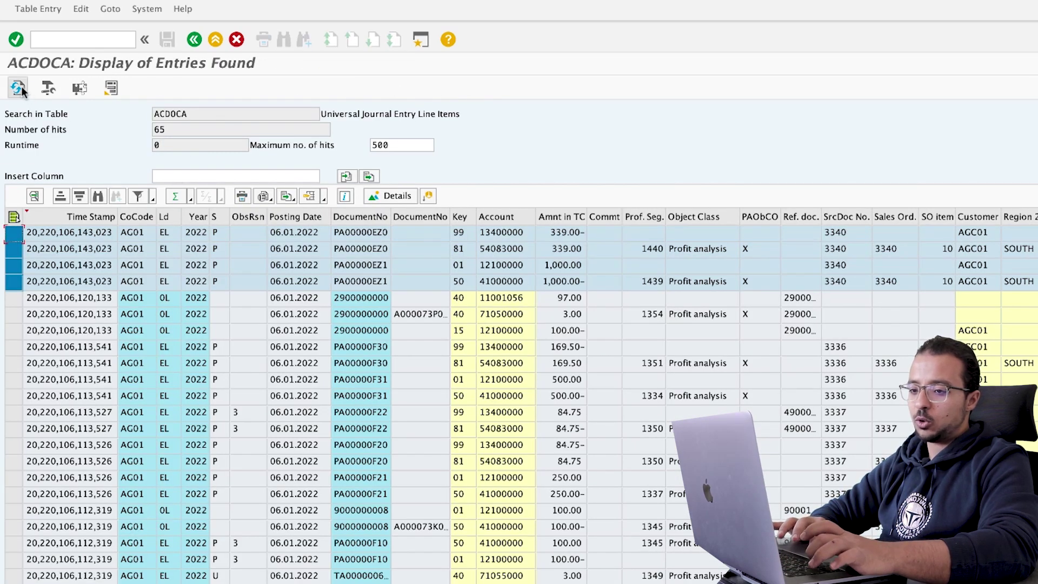
# Refresh ACDOCA and inspect the new 339.00 goods-issue lines for accounts 13400000 and 54083000
pyautogui.click(21, 90)
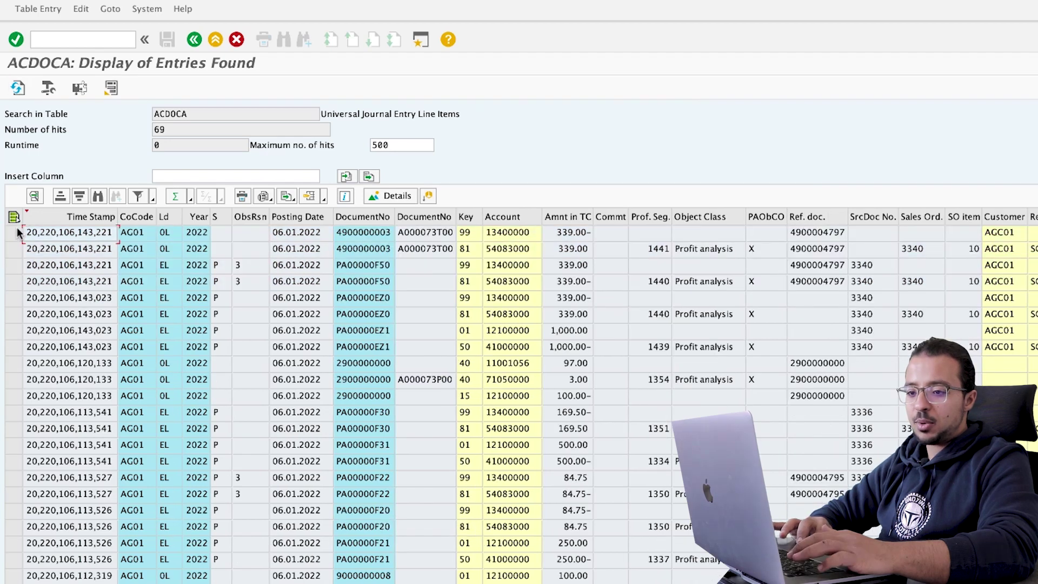
pyautogui.moveTo(16, 233); pyautogui.dragTo(17, 280)
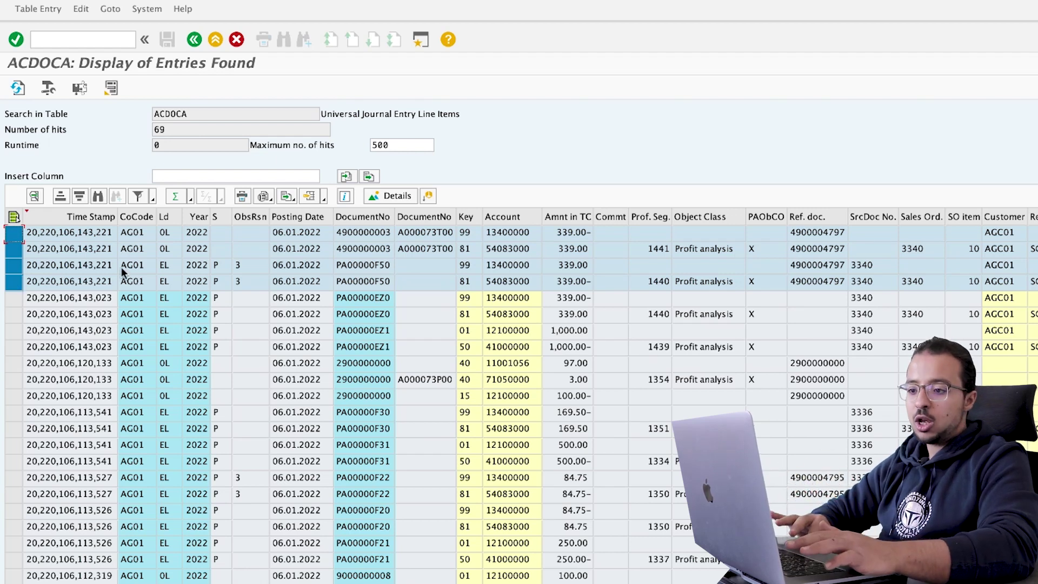
pyautogui.click(254, 263)
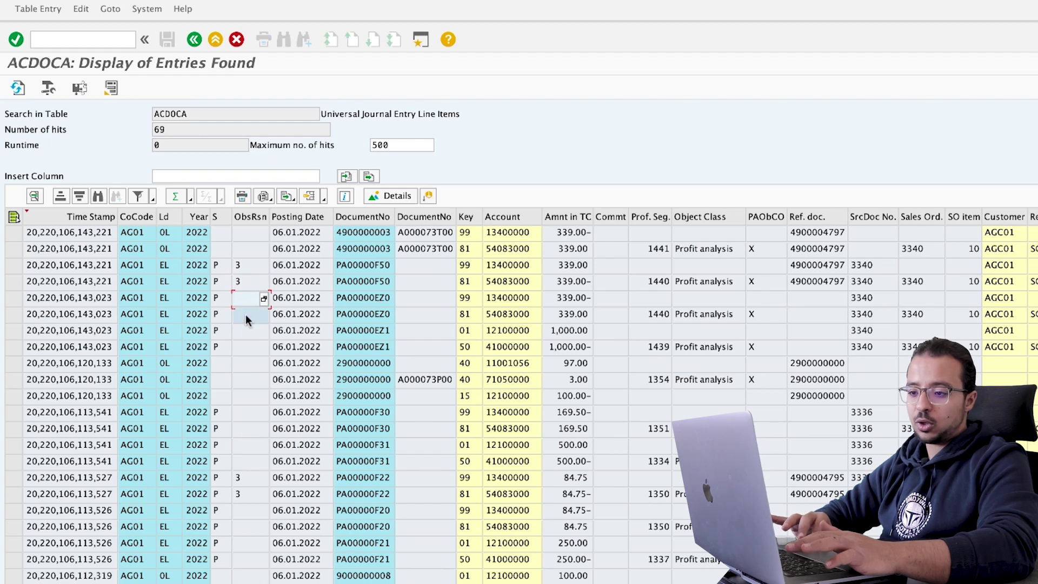
pyautogui.moveTo(246, 265); pyautogui.dragTo(245, 299)
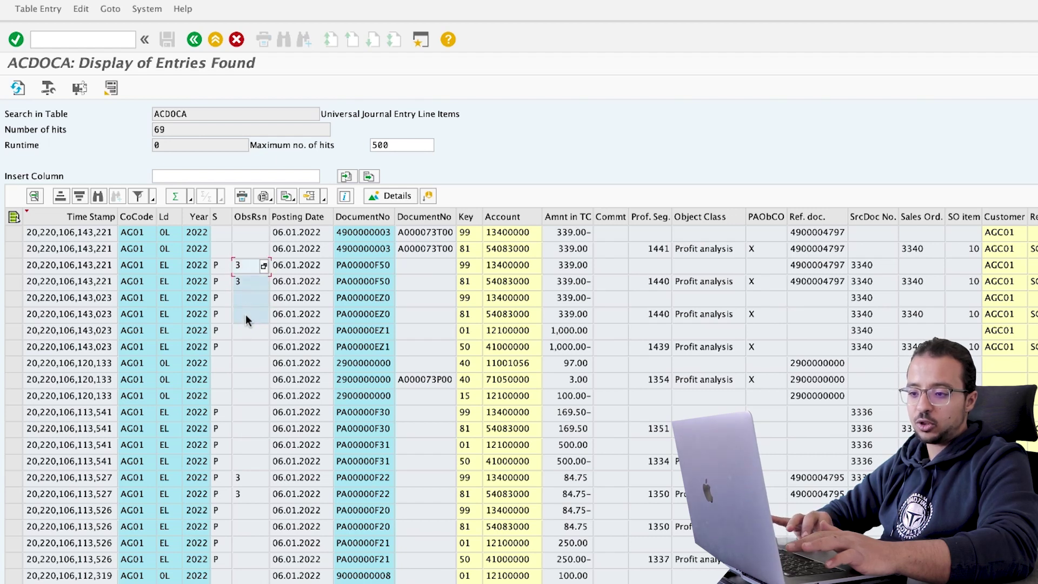
pyautogui.click(254, 232)
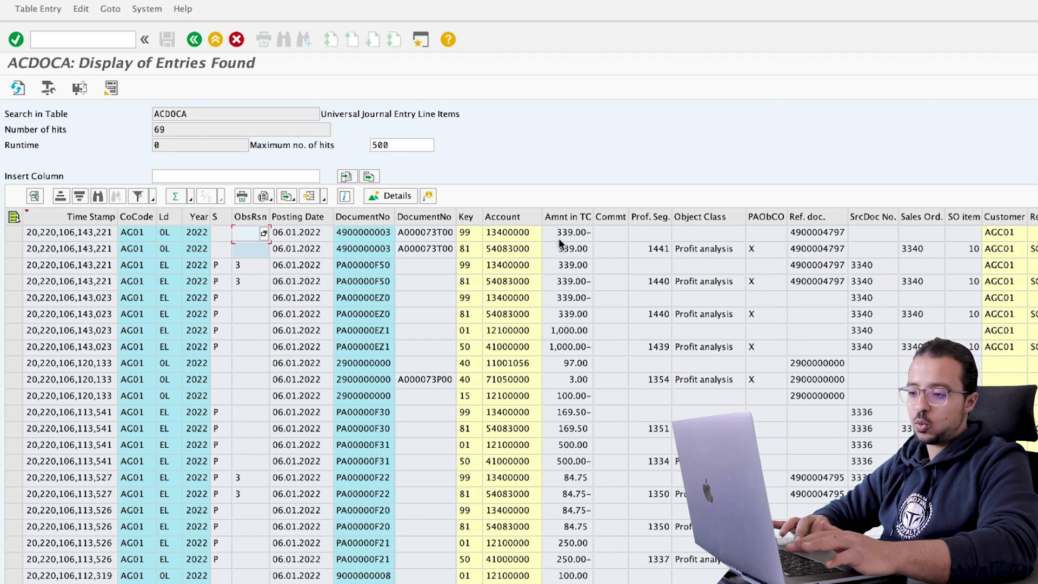
pyautogui.click(523, 248)
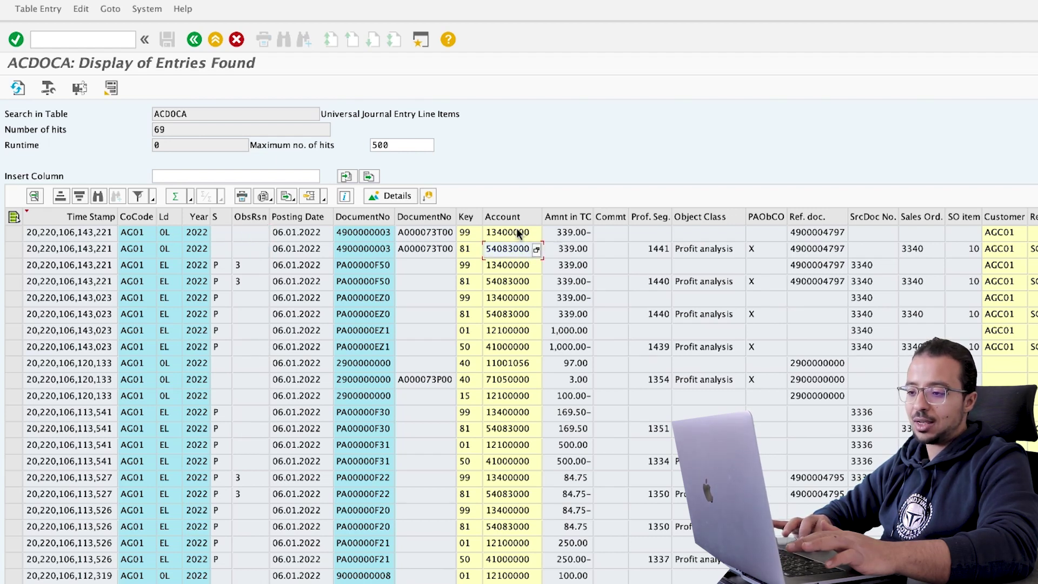
pyautogui.click(517, 232)
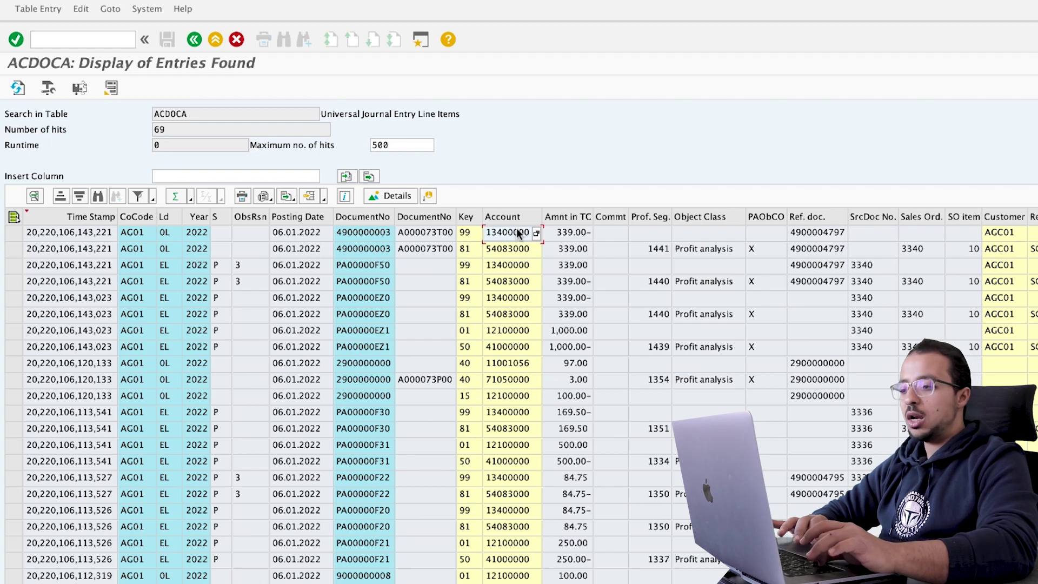
pyautogui.press('super+grave')
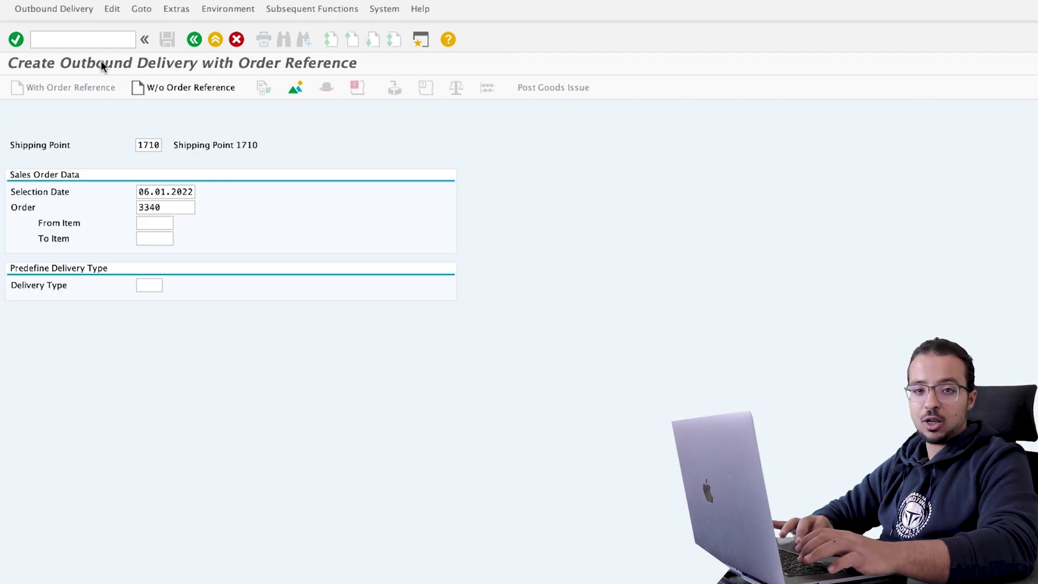
# Create the invoice for the delivery, verify item 10's SKT0 3% cash discount, and save it
pyautogui.click(102, 41)
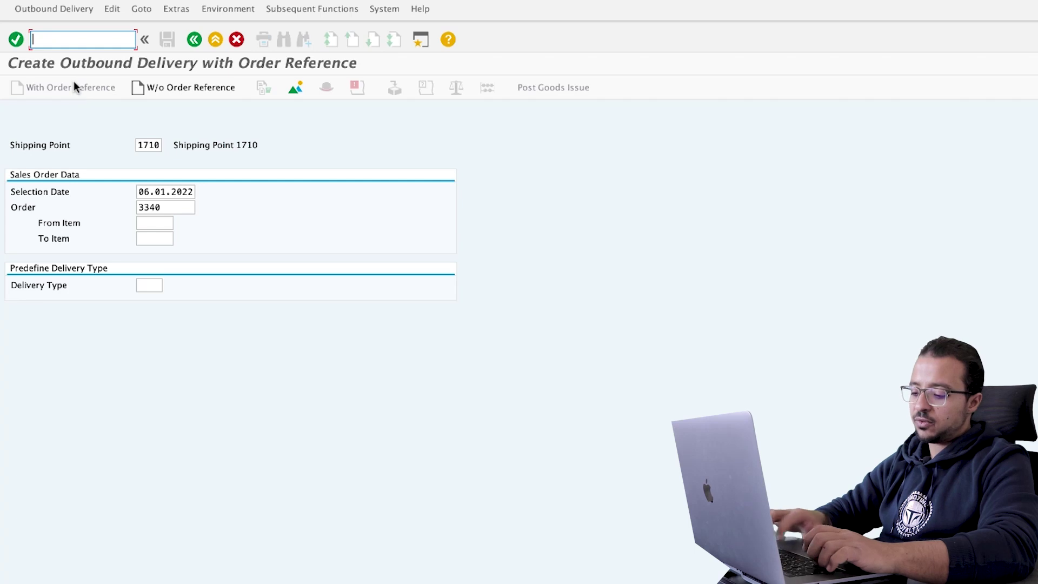
pyautogui.write('/N')
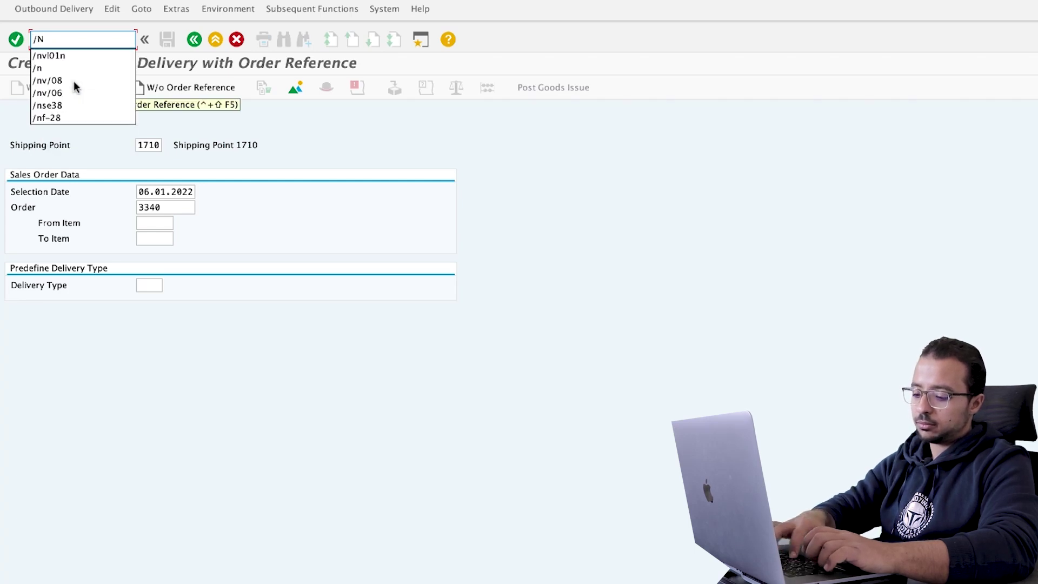
pyautogui.write('VF01')
pyautogui.press('Return')
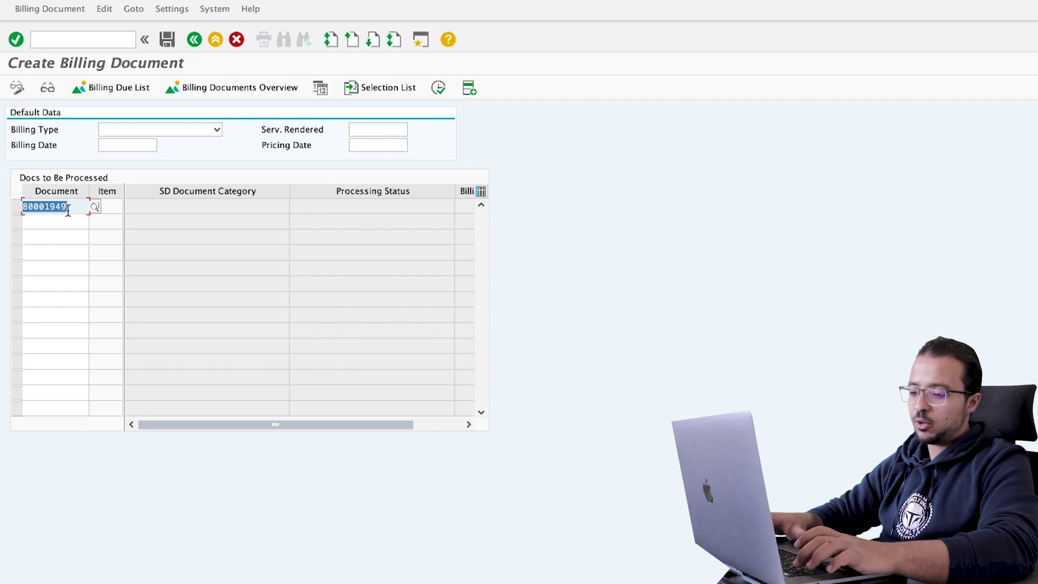
pyautogui.press('Return')
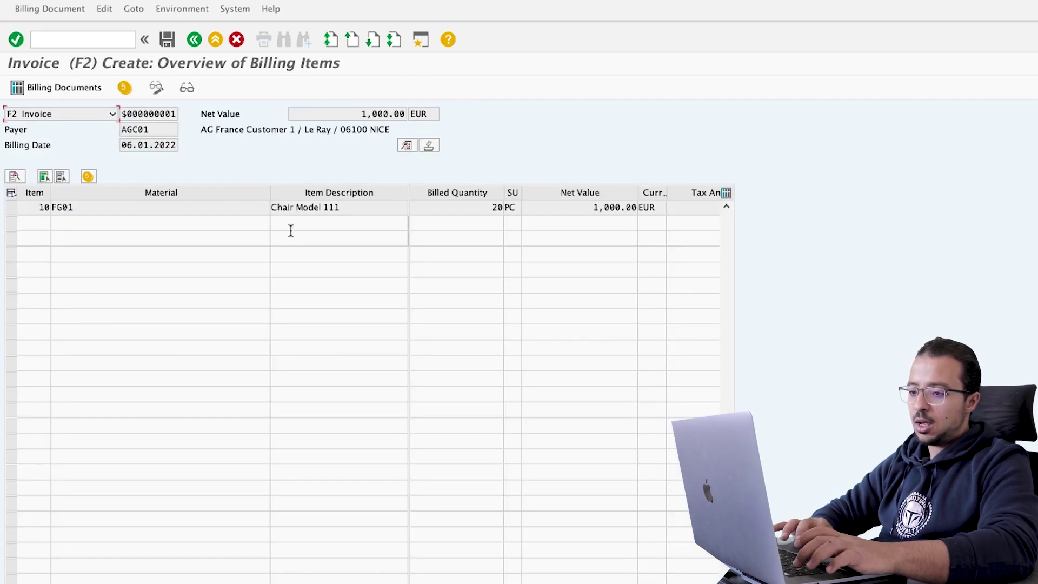
pyautogui.click(12, 207)
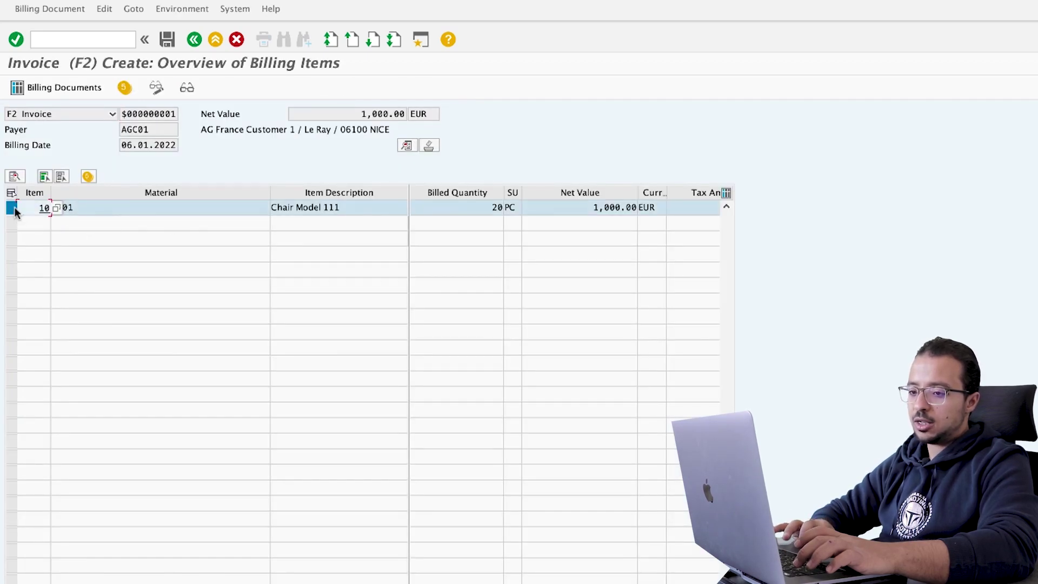
pyautogui.click(88, 176)
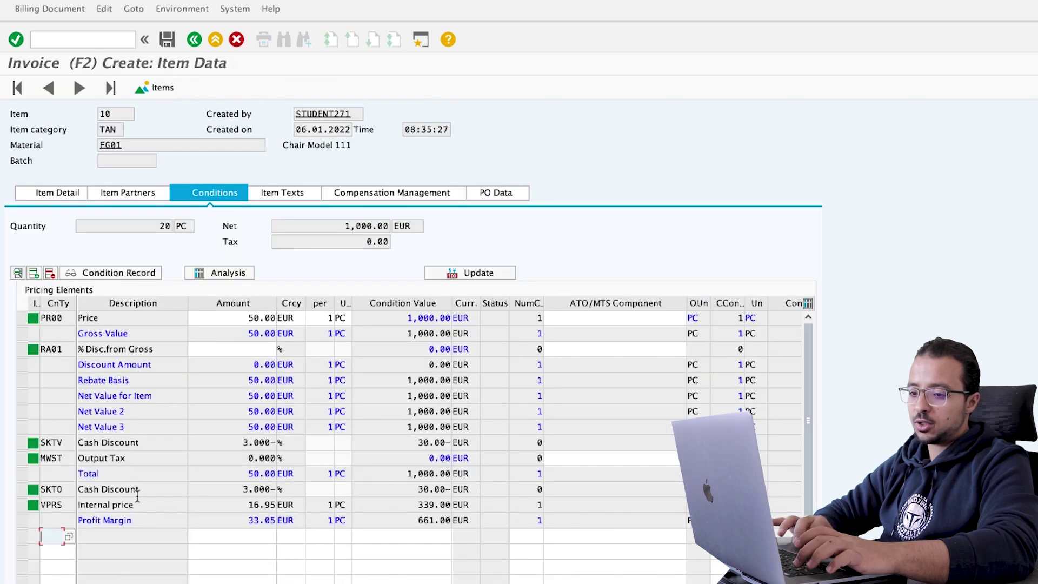
pyautogui.click(166, 489)
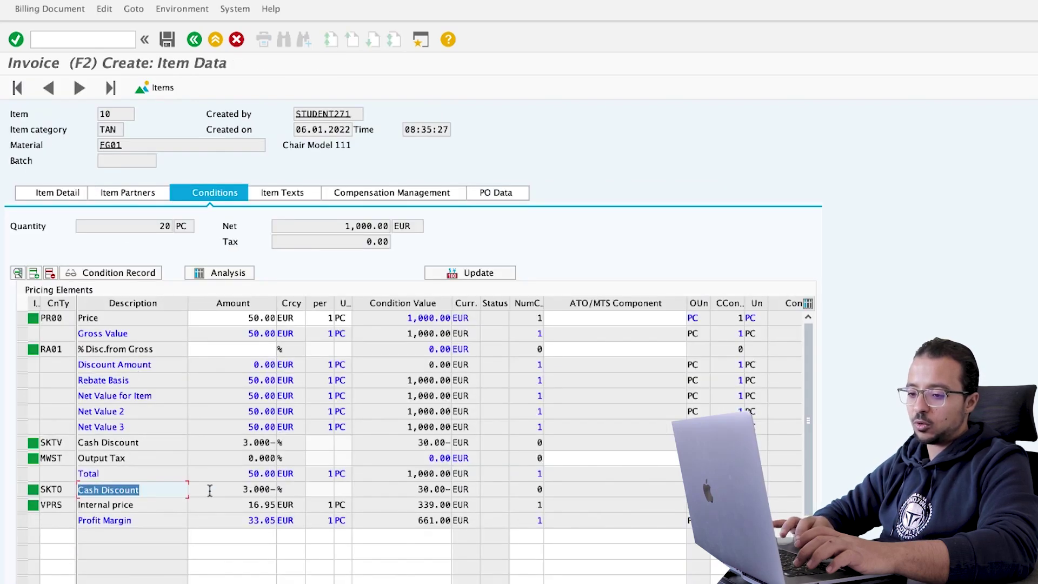
pyautogui.click(268, 489)
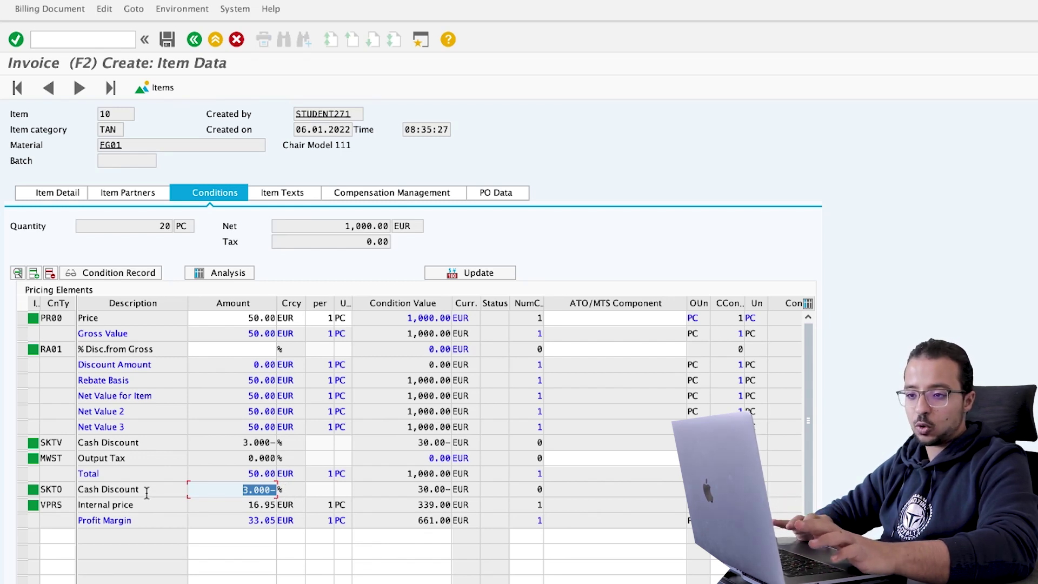
pyautogui.click(166, 39)
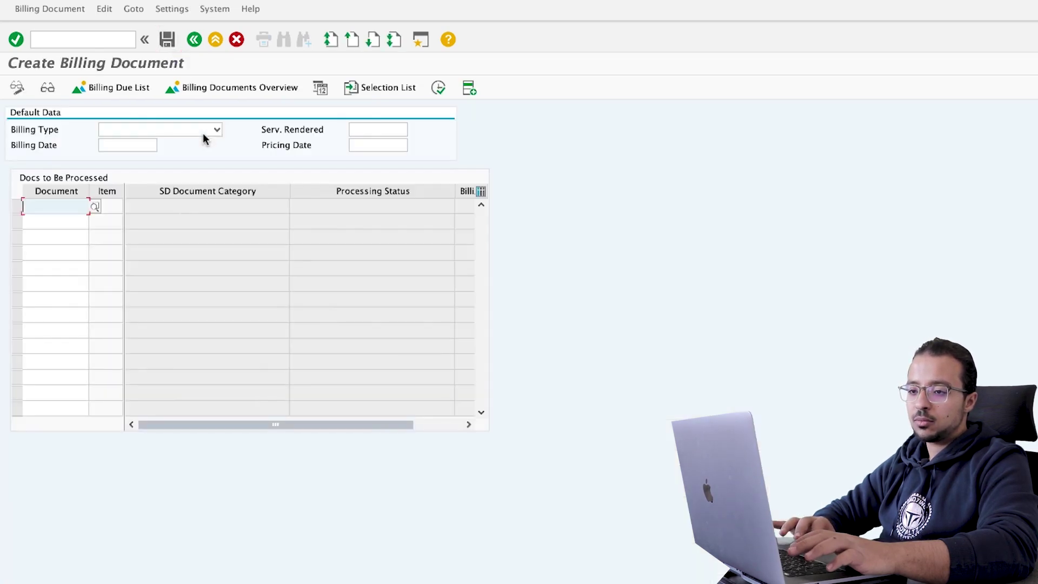
# Display the saved invoice and list its accounting documents
pyautogui.click(75, 15)
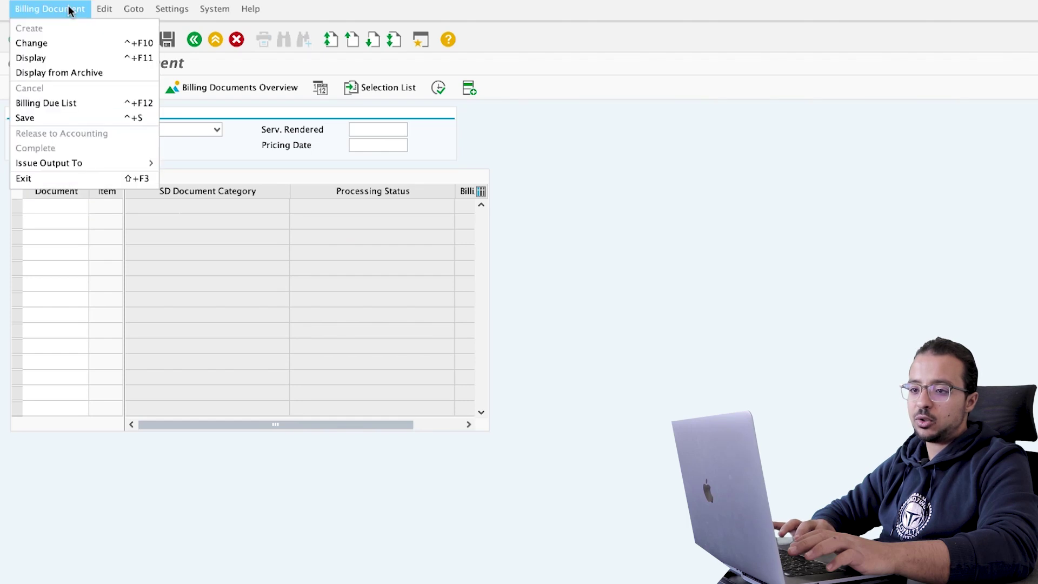
pyautogui.click(71, 56)
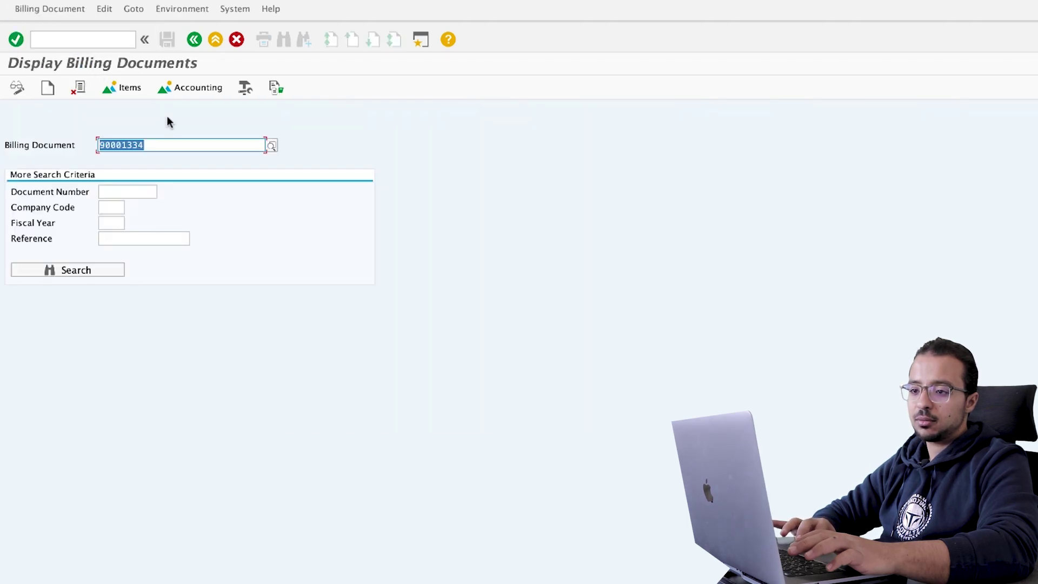
pyautogui.press('Return')
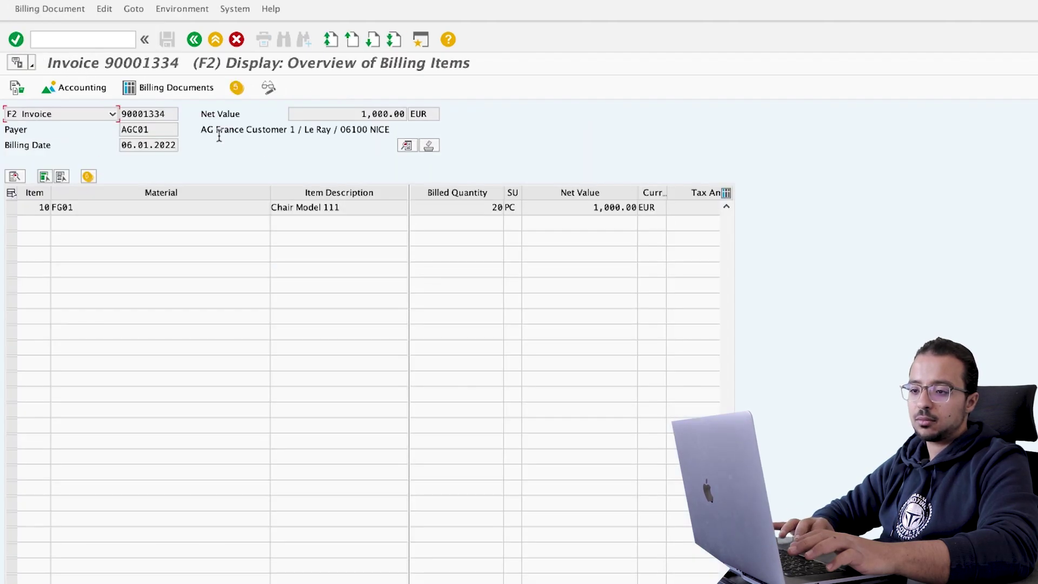
pyautogui.click(100, 91)
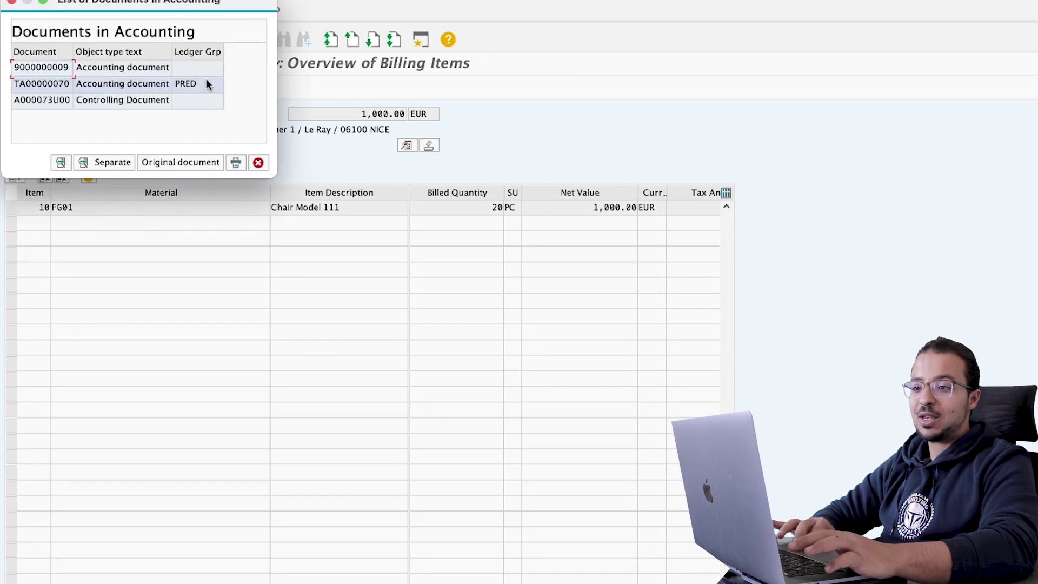
pyautogui.click(155, 71)
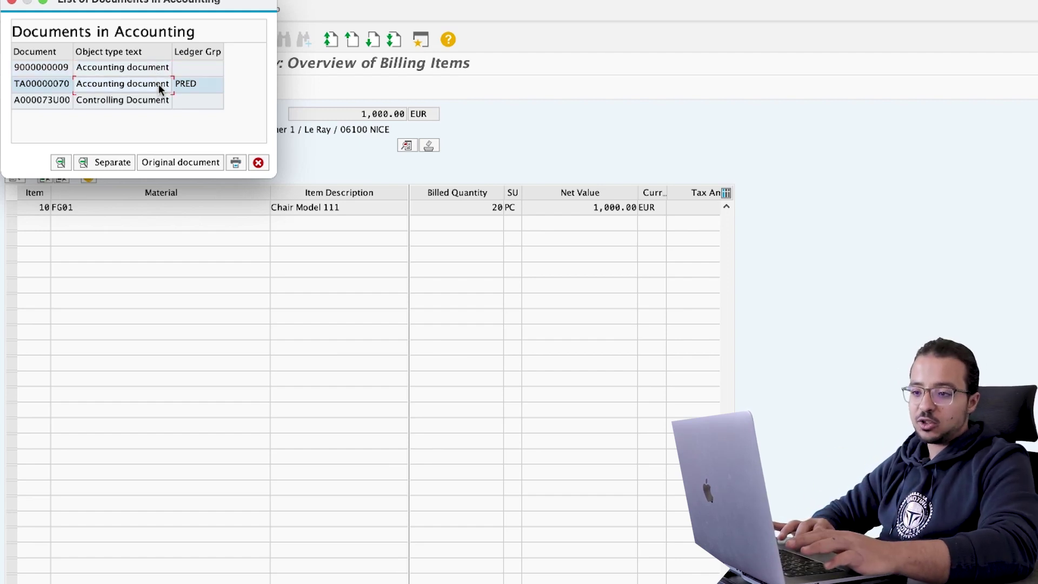
pyautogui.click(200, 68)
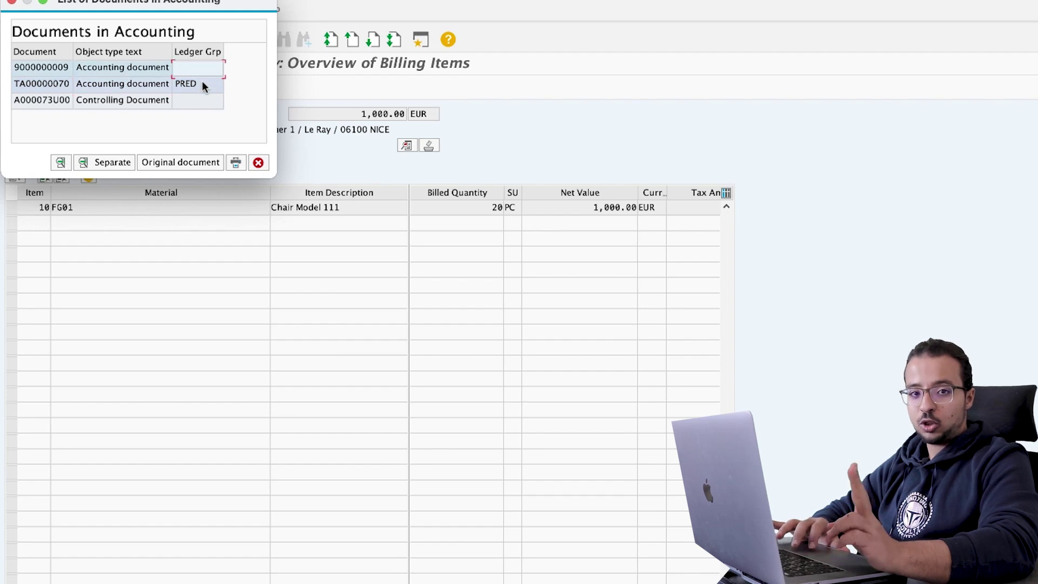
pyautogui.click(154, 68)
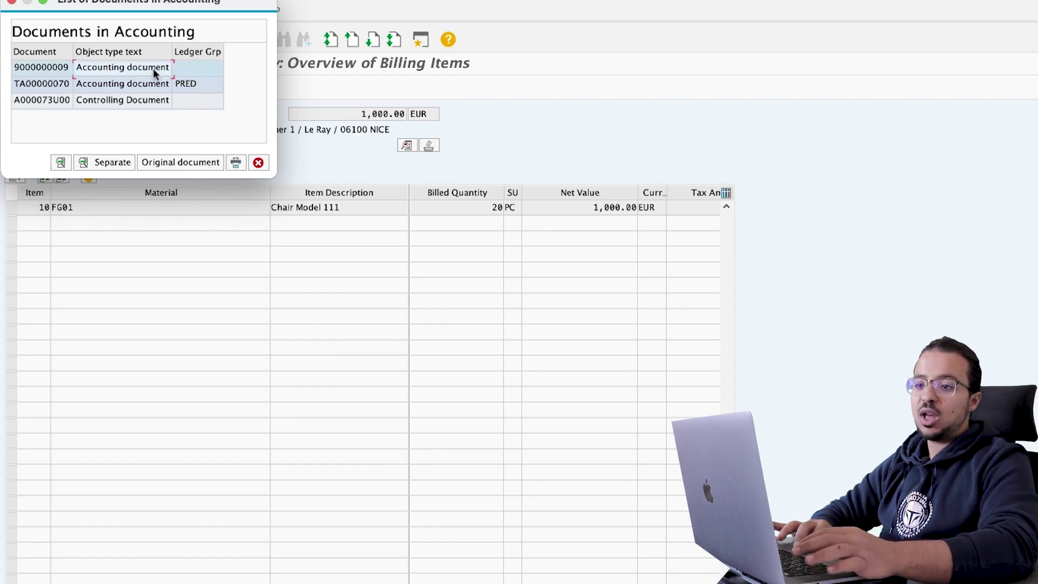
pyautogui.click(205, 69)
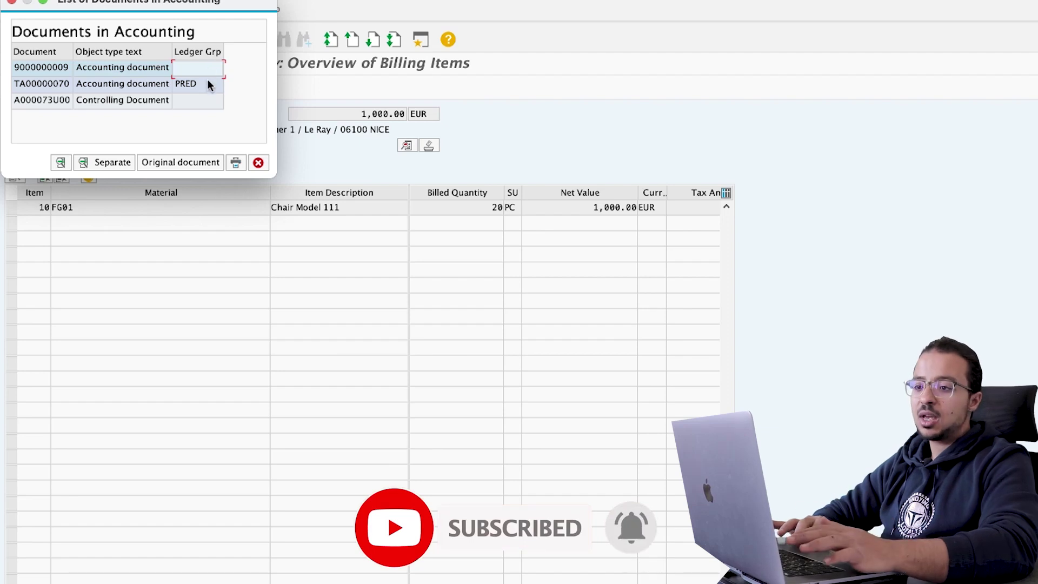
pyautogui.click(208, 83)
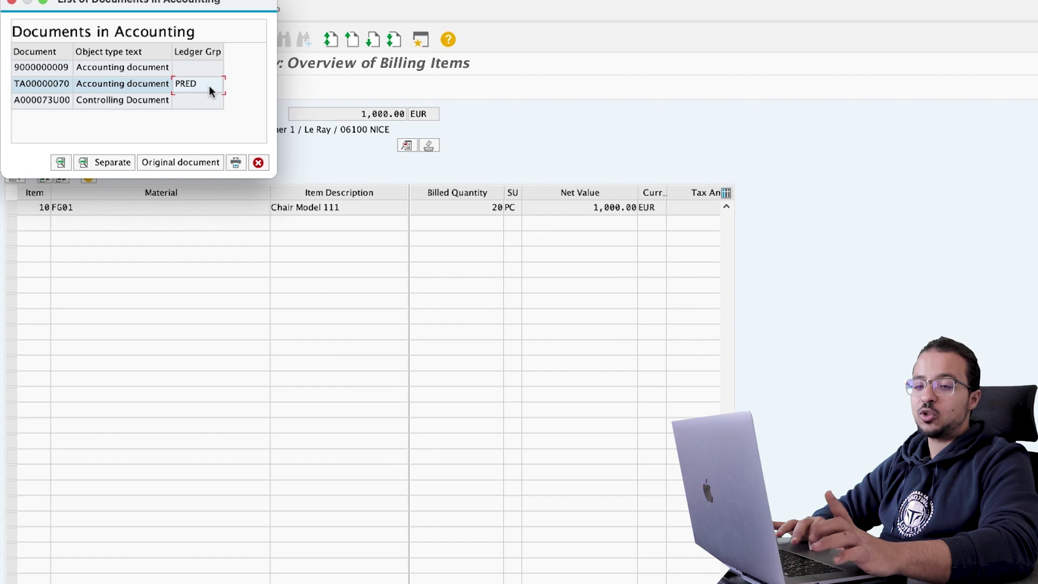
pyautogui.doubleClick(145, 66)
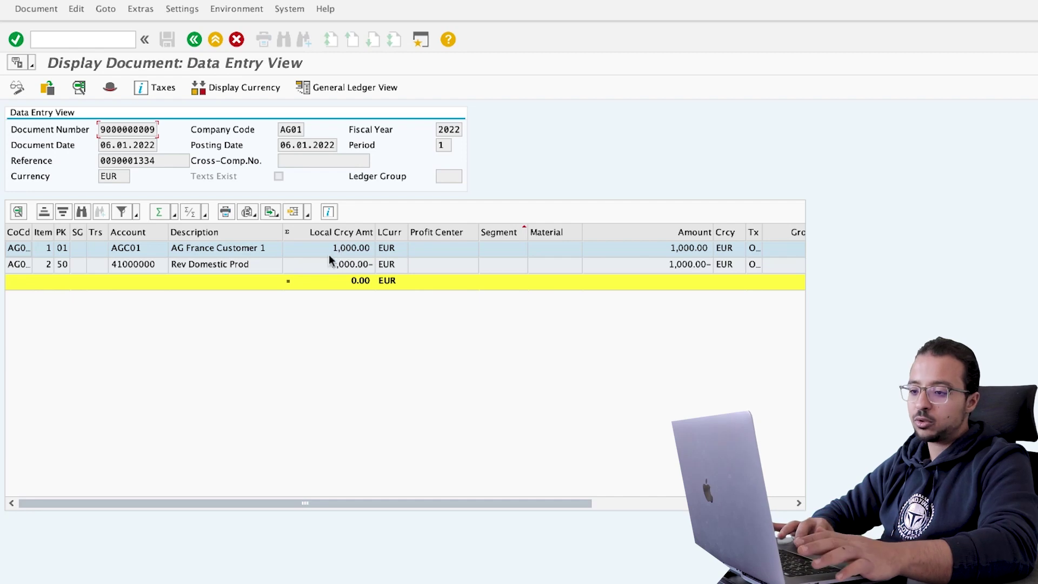
# Check the 1,000.00 revenue credit, then view ledger document TA00000070's 30.00 cash-discount entries
pyautogui.click(309, 263)
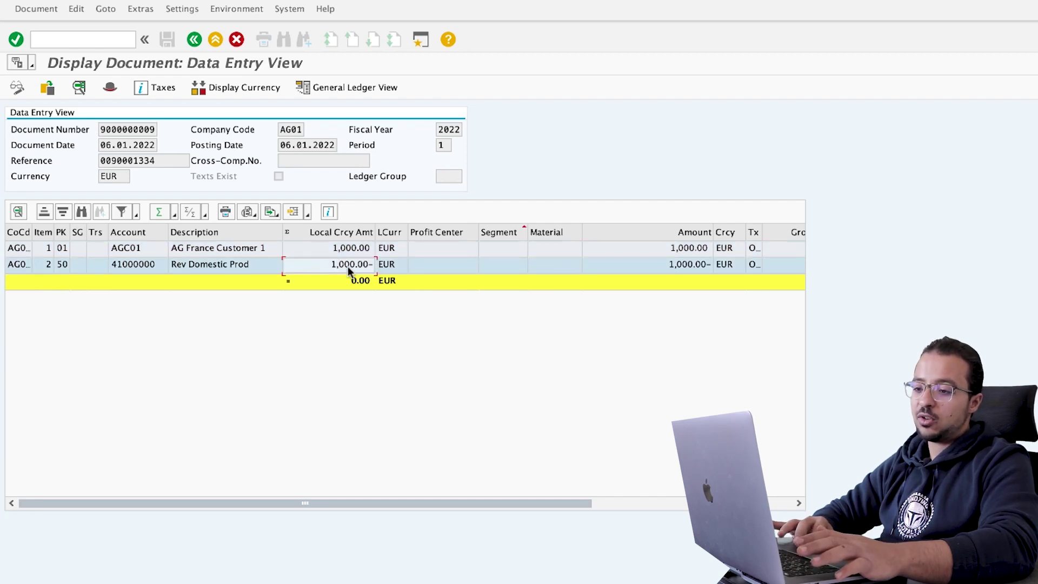
pyautogui.click(194, 41)
pyautogui.doubleClick(157, 82)
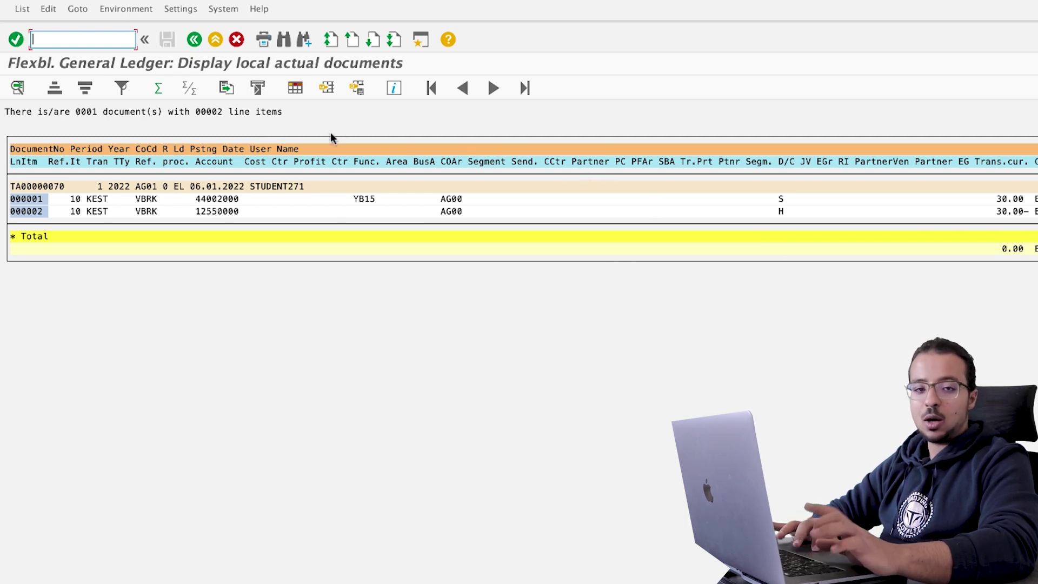
pyautogui.press('super+grave')
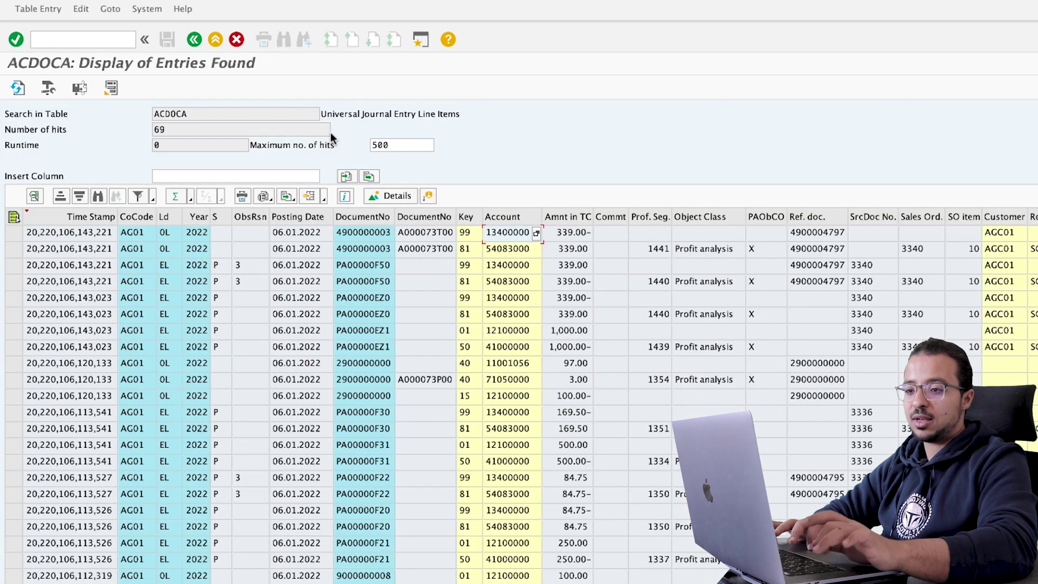
# Refresh the ACDOCA list to 75 hits and select the newly posted lines
pyautogui.click(22, 91)
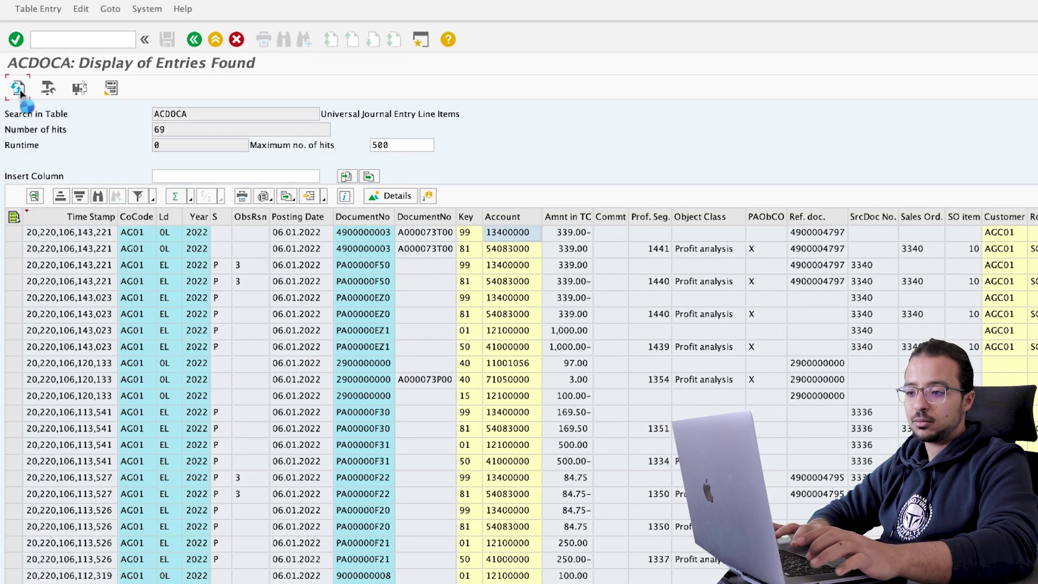
pyautogui.click(14, 234)
pyautogui.moveTo(15, 233); pyautogui.dragTo(17, 315)
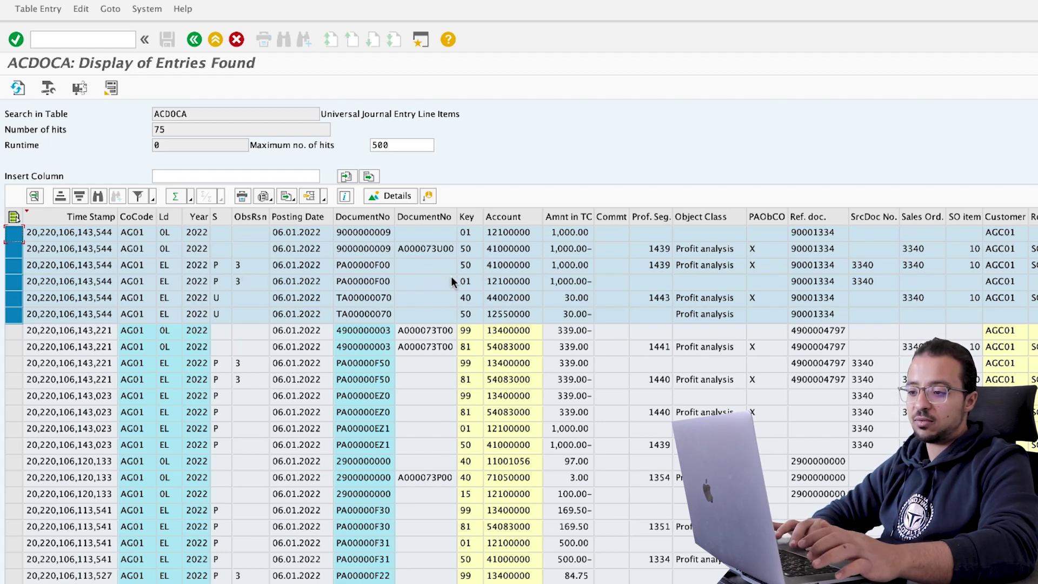
pyautogui.click(52, 280)
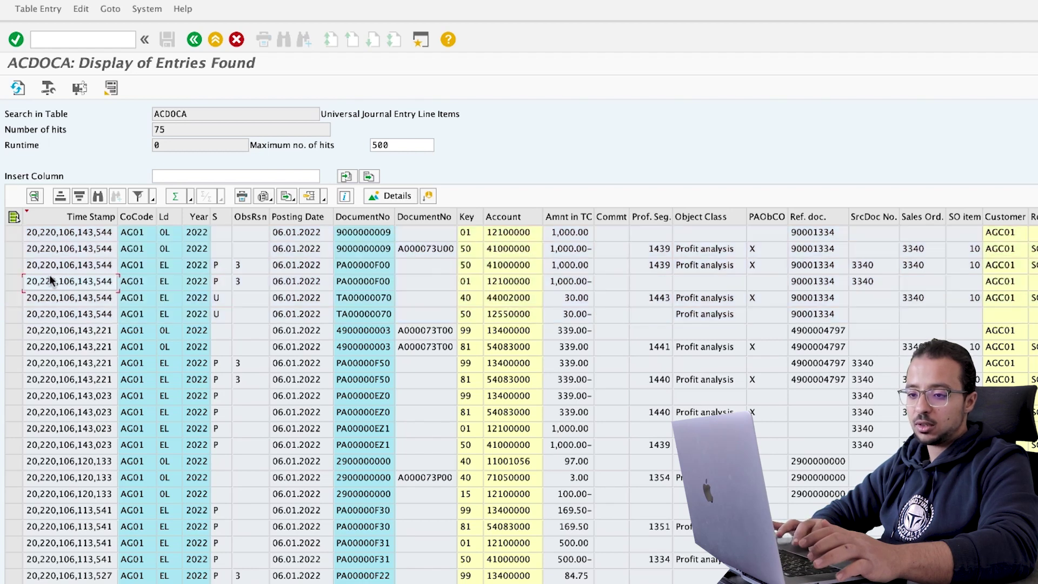
pyautogui.click(15, 257)
pyautogui.click(15, 267)
pyautogui.moveTo(16, 270); pyautogui.dragTo(16, 282)
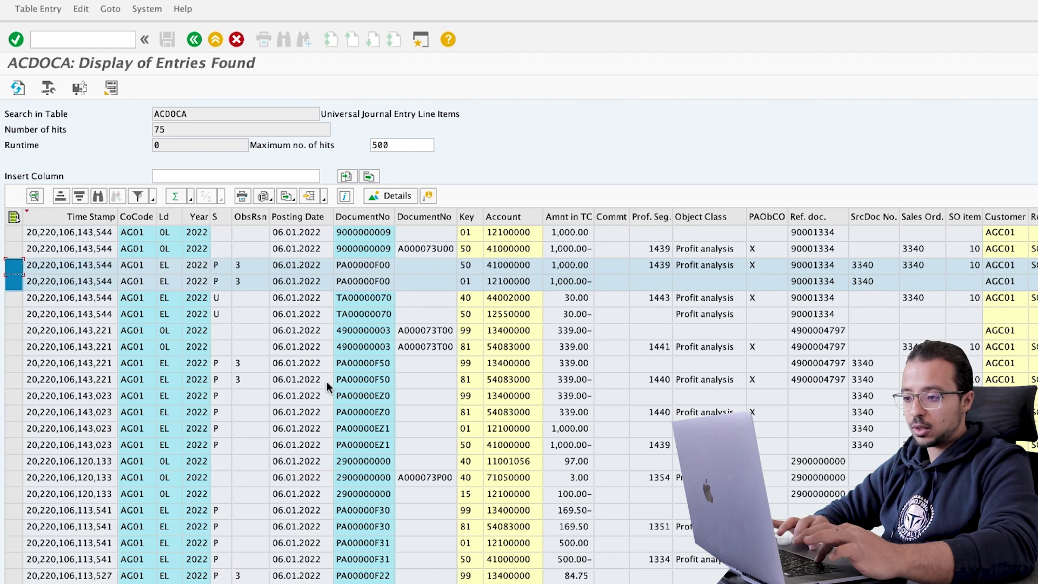
pyautogui.click(302, 440)
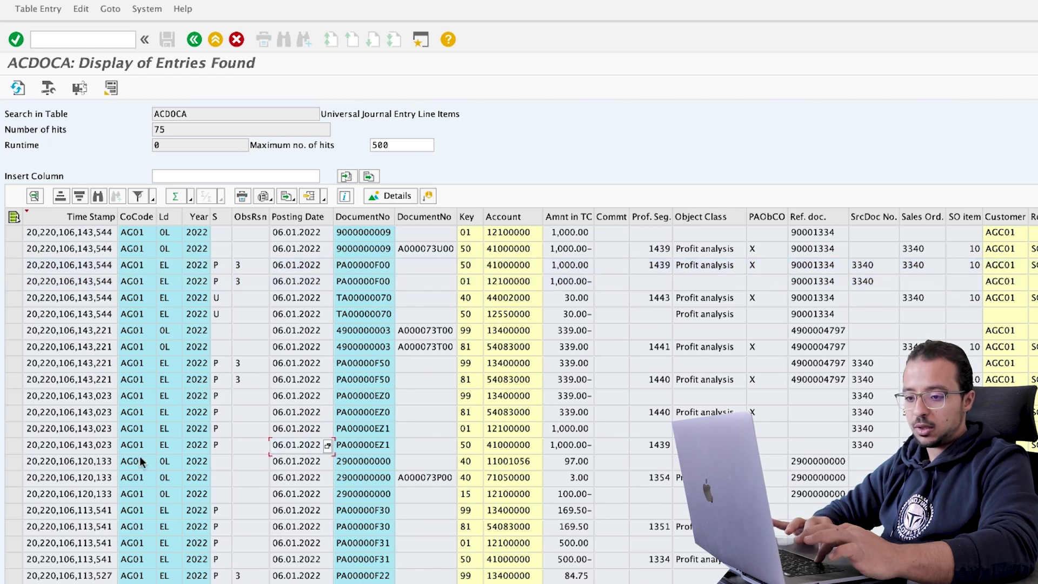
pyautogui.moveTo(12, 445); pyautogui.dragTo(11, 436)
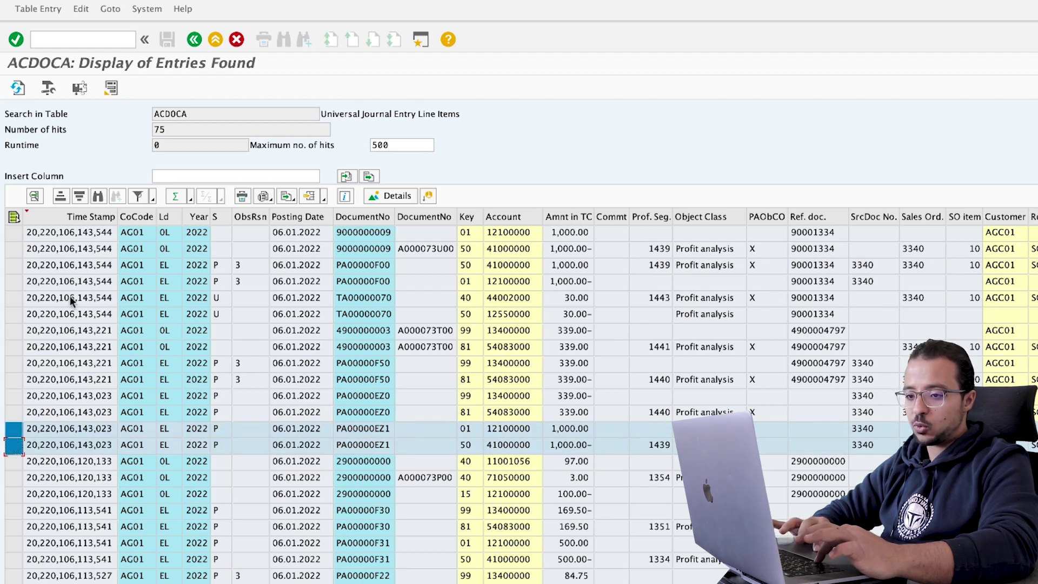
pyautogui.moveTo(13, 267); pyautogui.dragTo(18, 284)
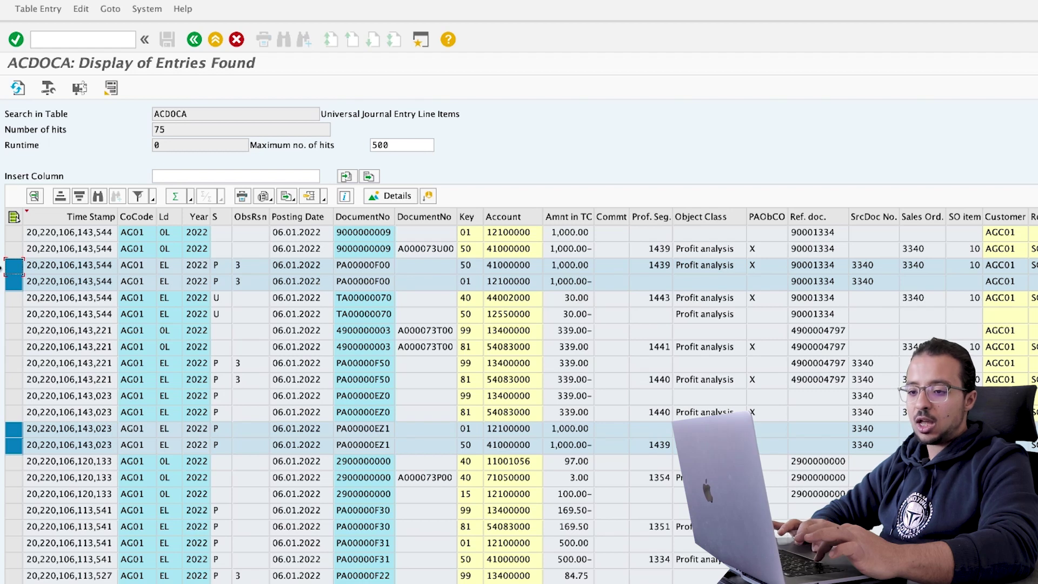
pyautogui.moveTo(14, 233); pyautogui.dragTo(16, 250)
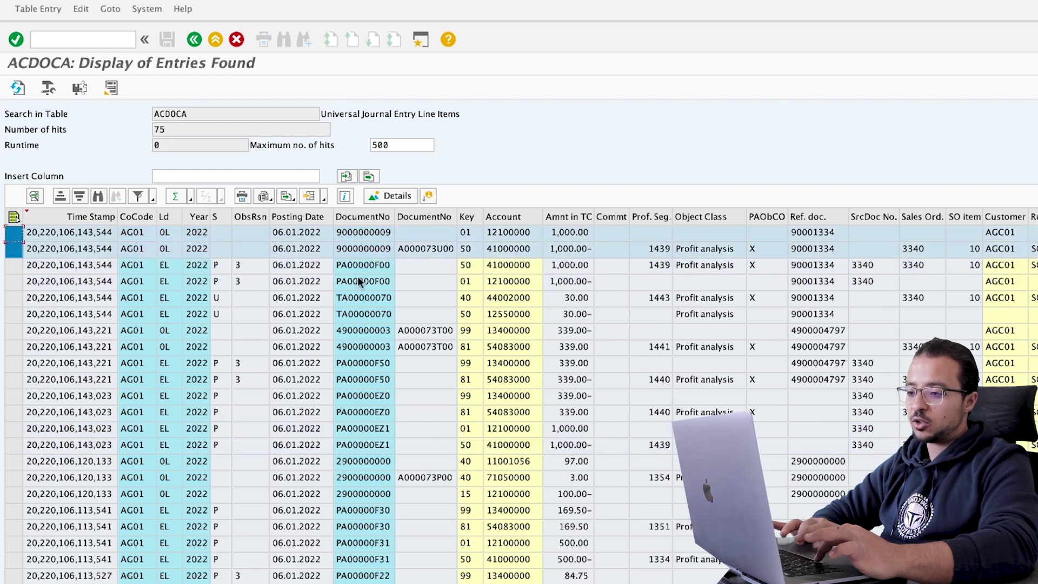